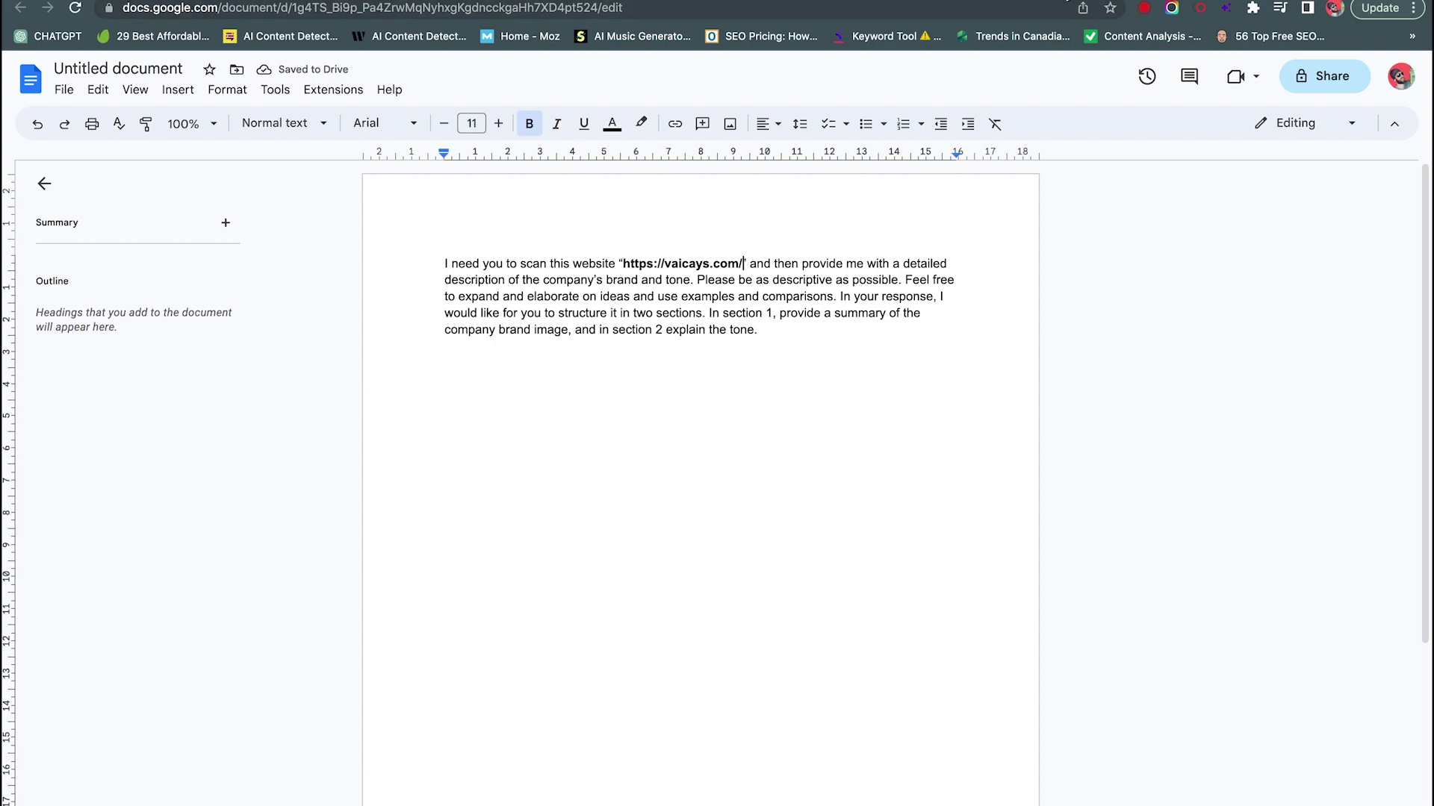
# Switch to ChatGPT and check the enabled plugins for GPT-4, looking for WebPilot
pyautogui.click(1069, 0)
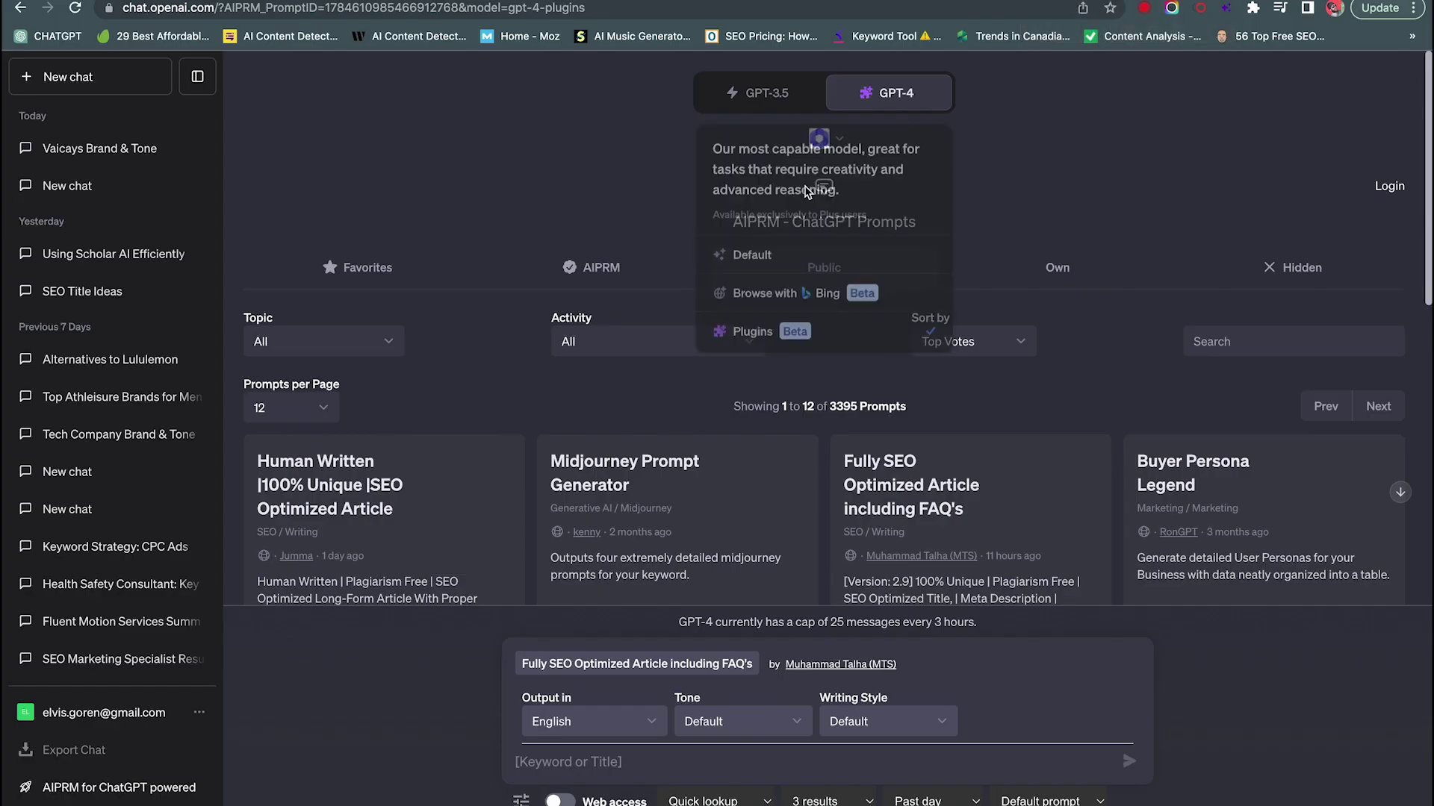
pyautogui.click(840, 147)
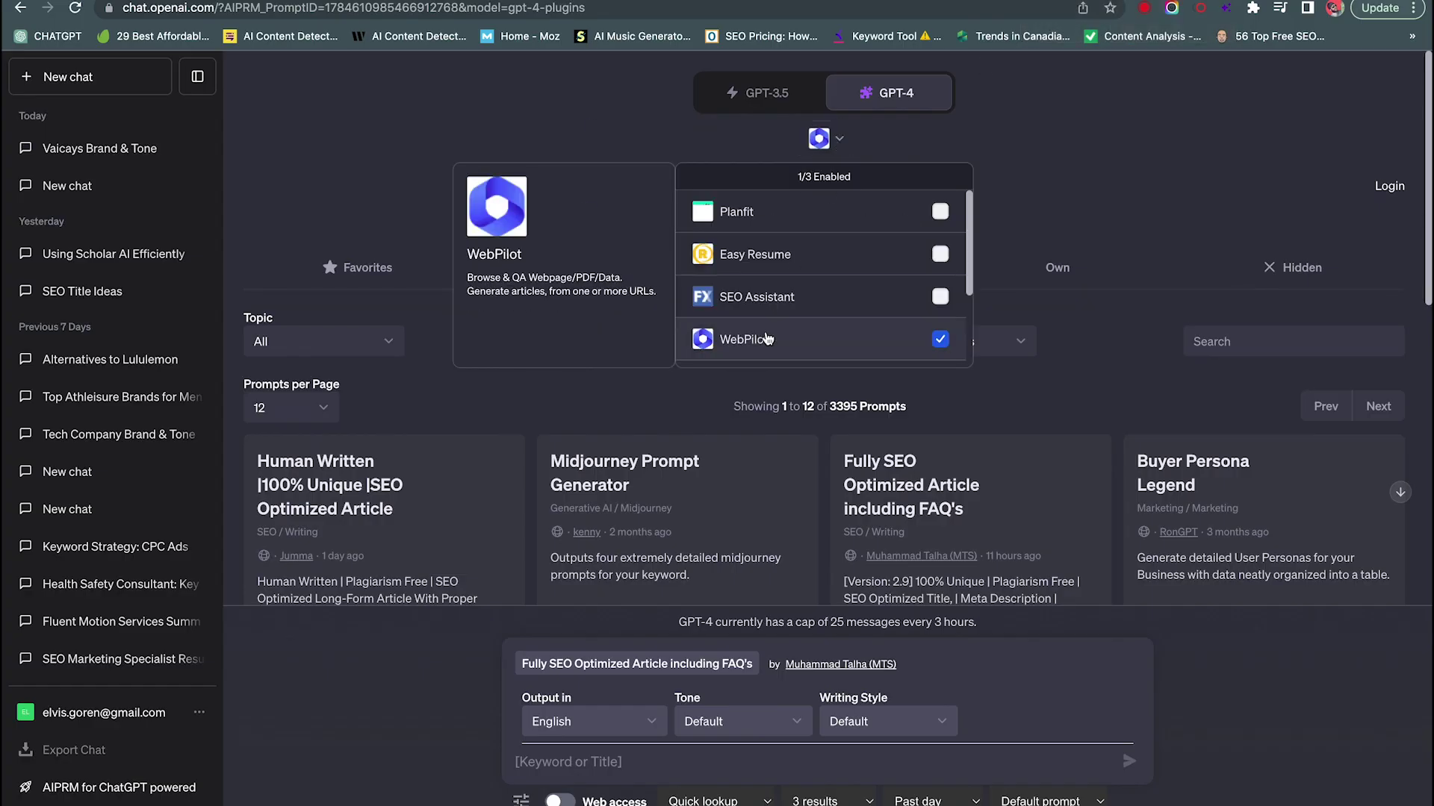
pyautogui.click(1128, 191)
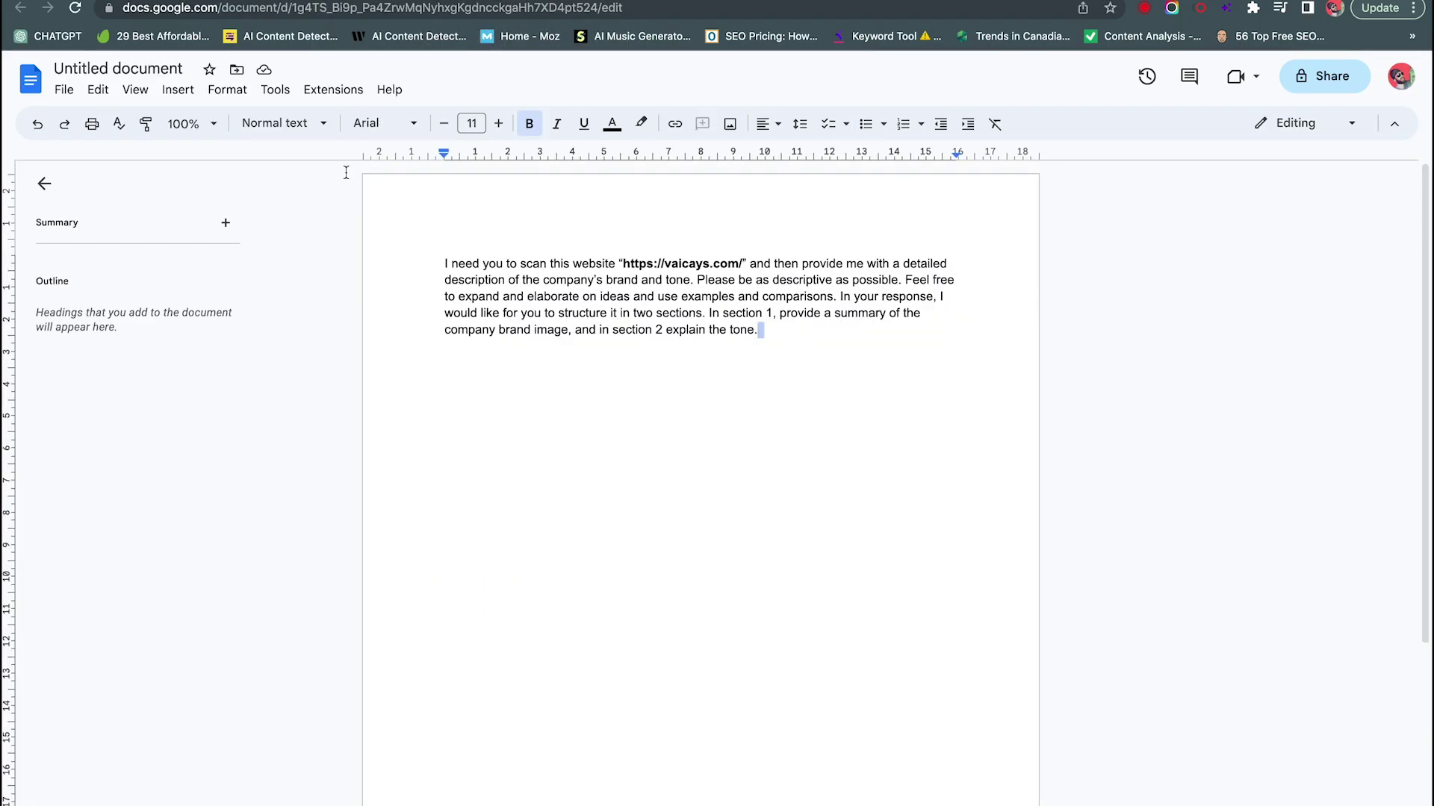
# Copy the entire vaicays.com website scan prompt from the untitled Google Docs document
pyautogui.press('super+a')
pyautogui.click(861, 353)
pyautogui.press('super+a')
pyautogui.press('super+c')
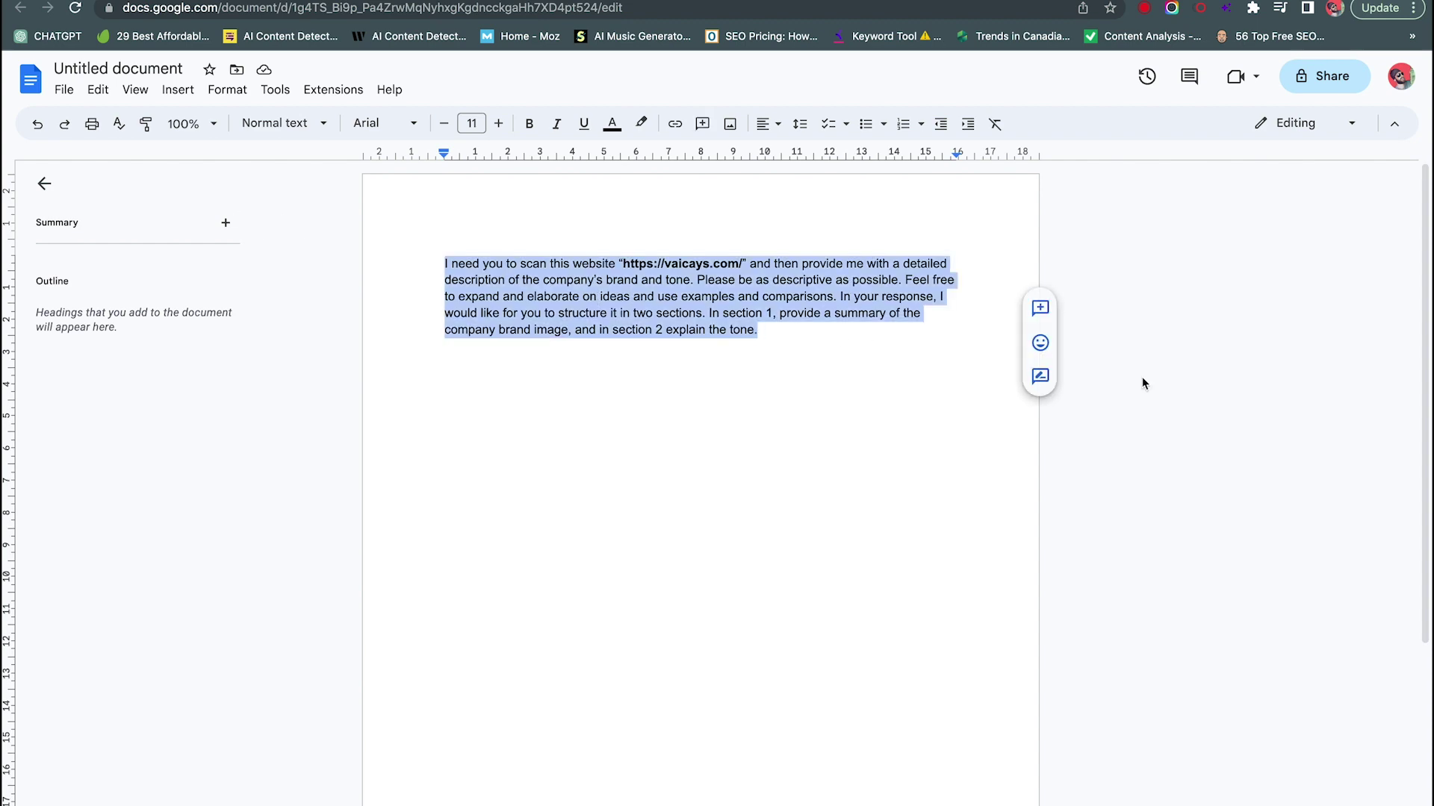
# Open a fresh ChatGPT chat in a new tab, decline connecting the AIPRM account, and choose the GPT-4 Plugins model
pyautogui.hotkey('ctrl', 'Tab')
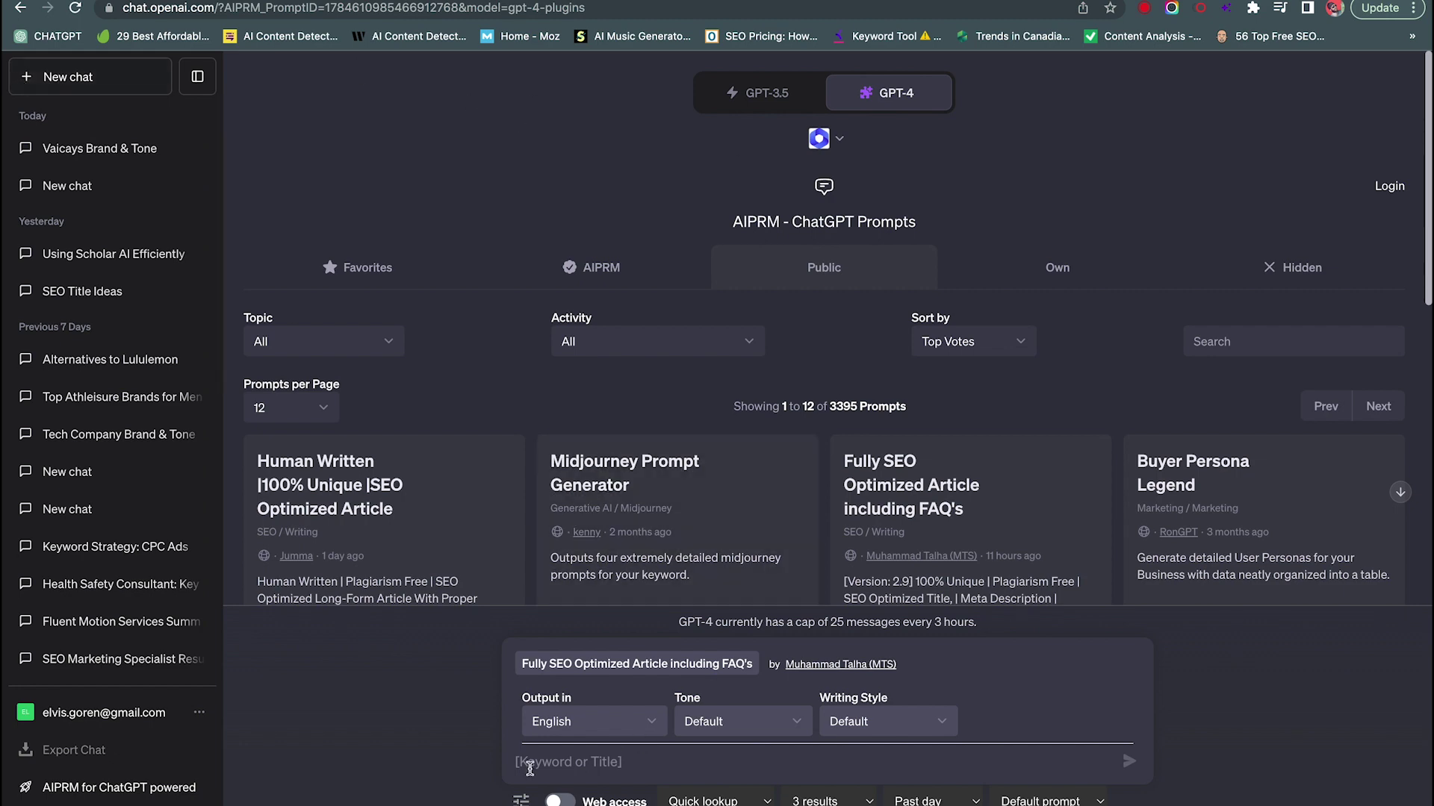
pyautogui.click(557, 765)
pyautogui.hotkey('ctrl', 'Tab')
pyautogui.hotkey('ctrl', 'Tab')
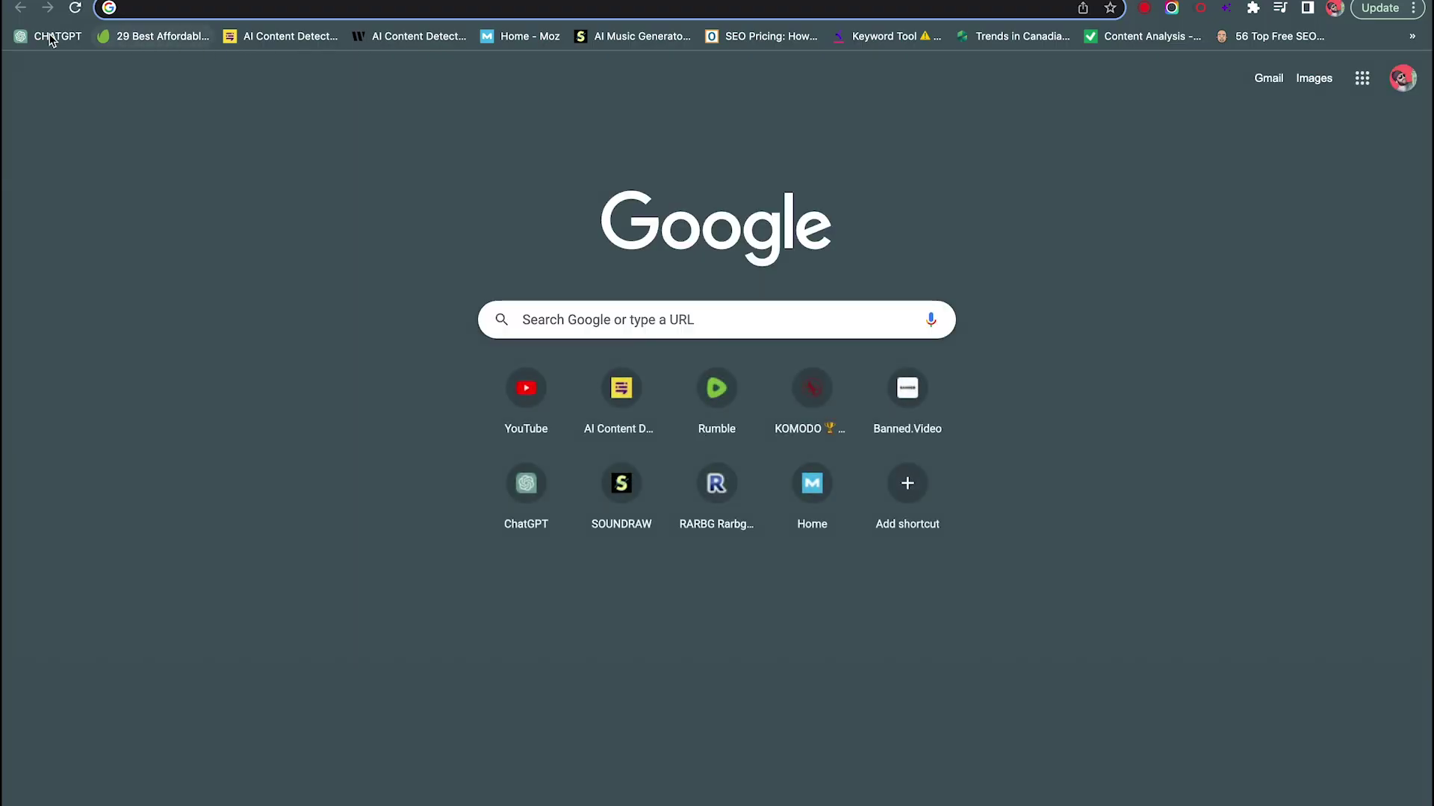
pyautogui.click(50, 37)
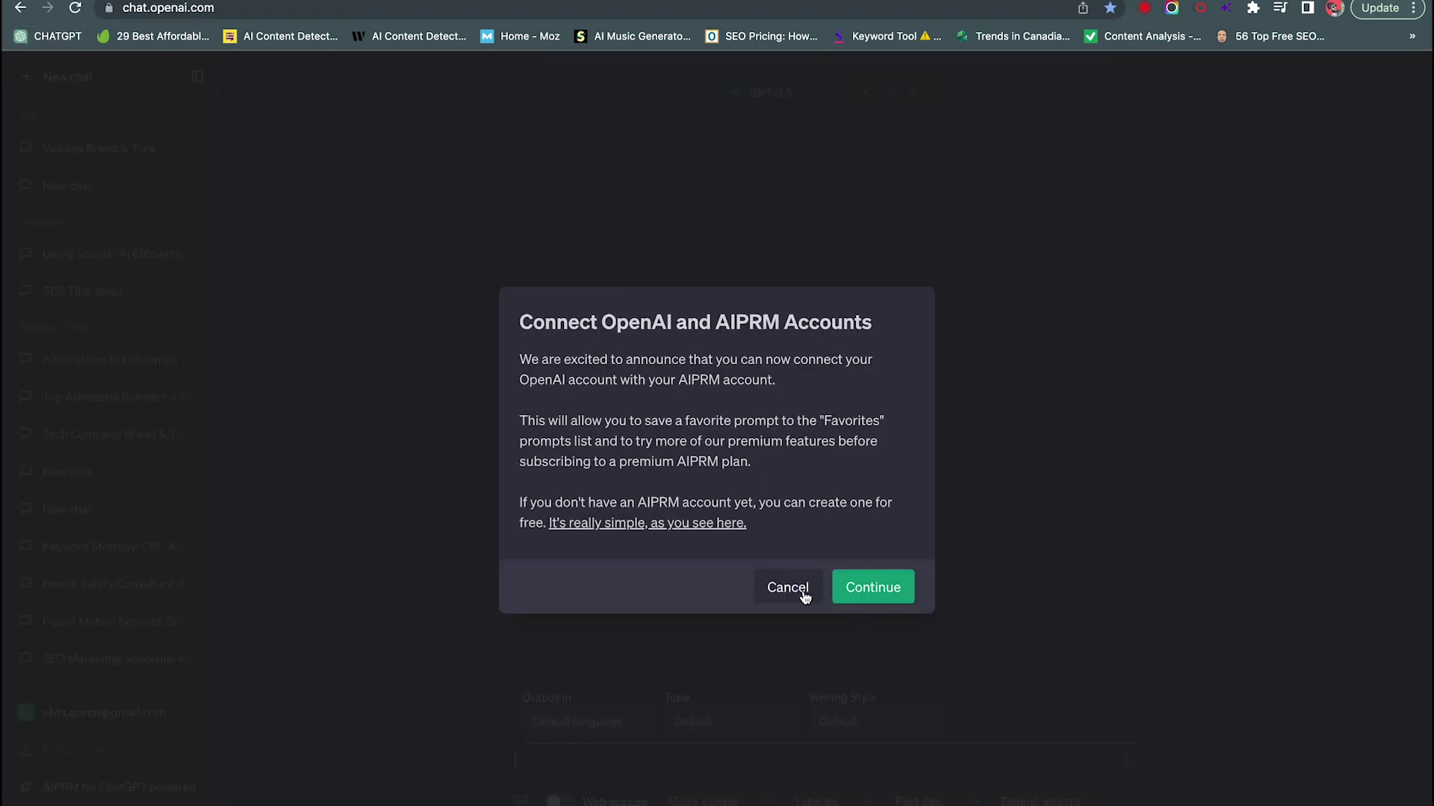
pyautogui.click(804, 591)
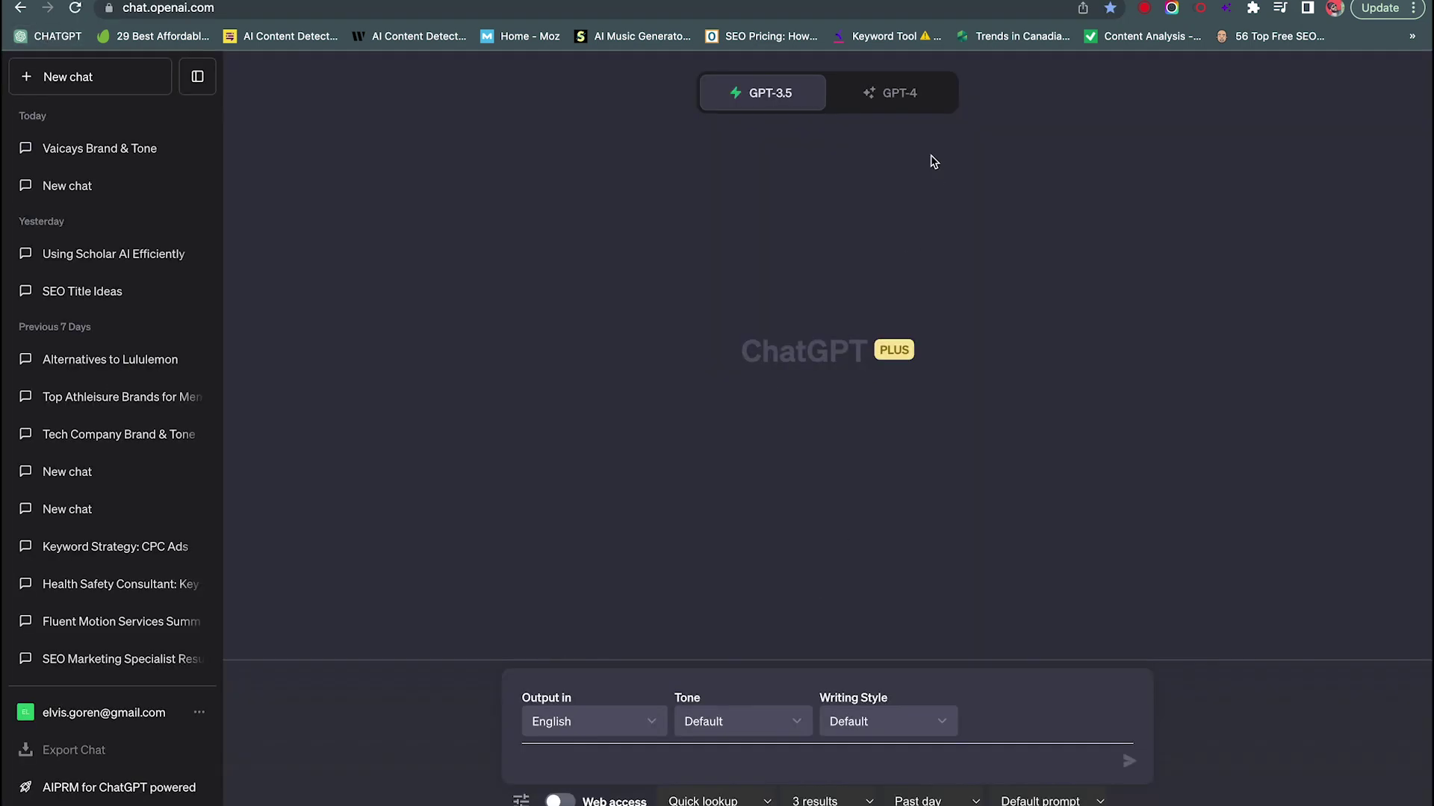
pyautogui.moveTo(904, 98)
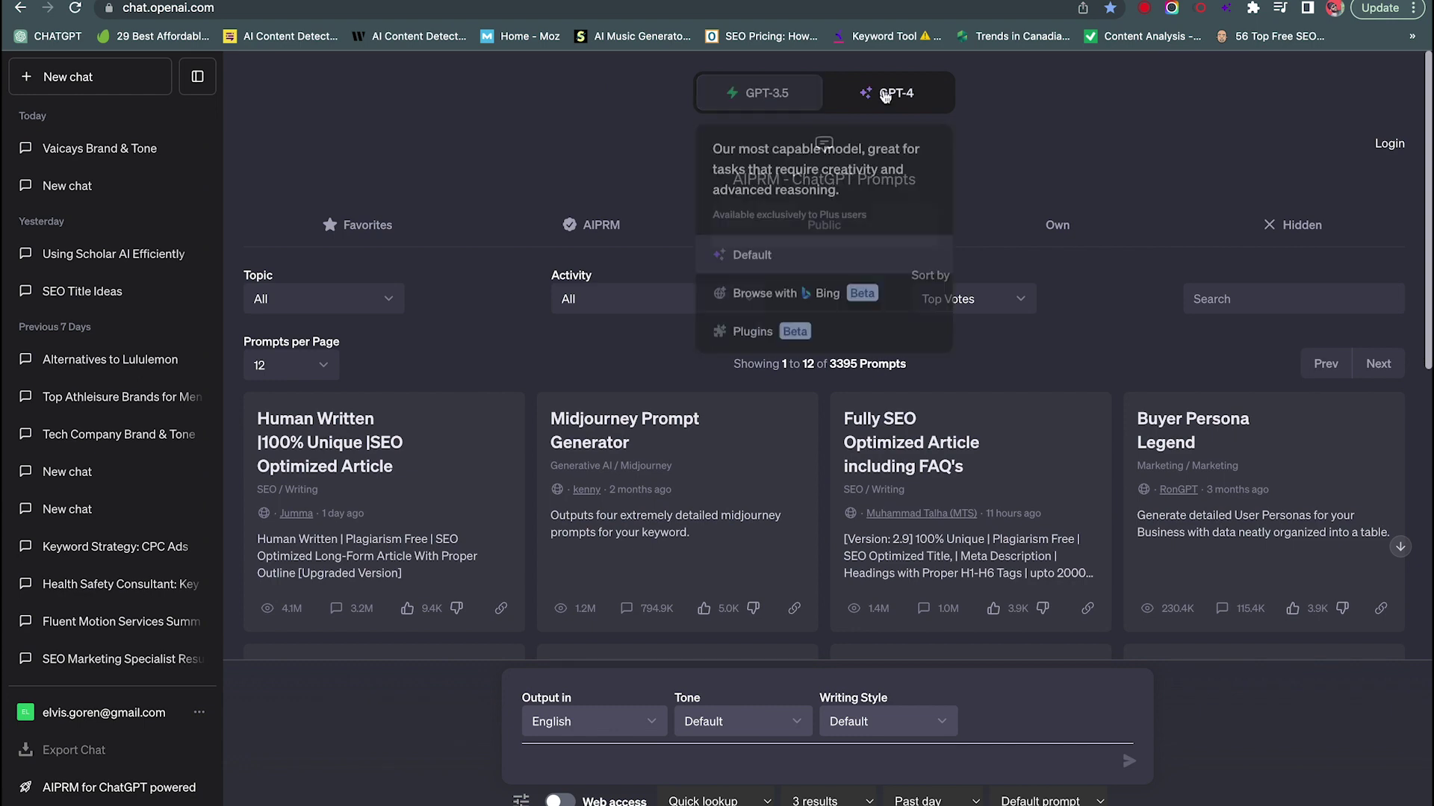
pyautogui.click(749, 330)
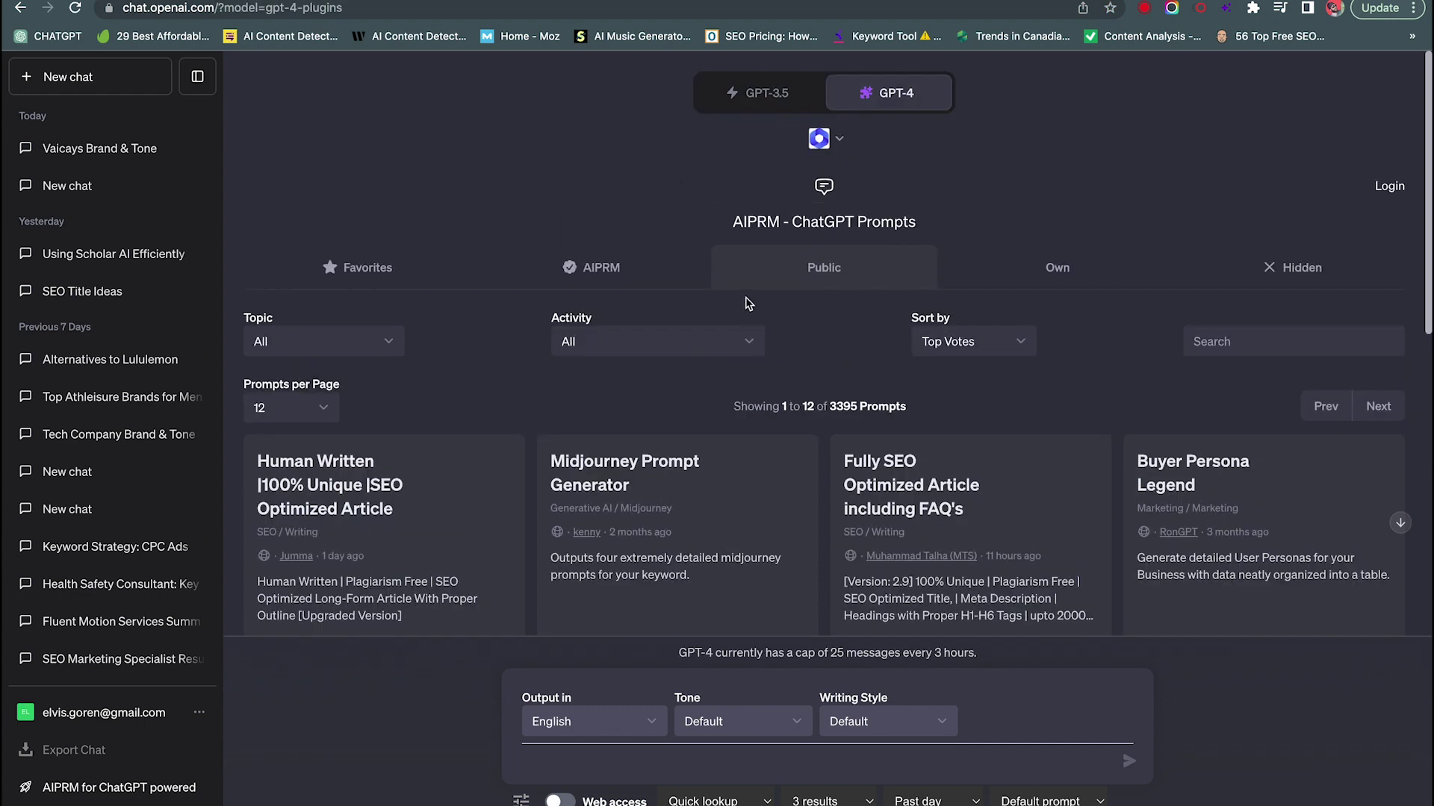
pyautogui.scroll(-6, 748, 303)
pyautogui.click(612, 757)
pyautogui.press('super+v')
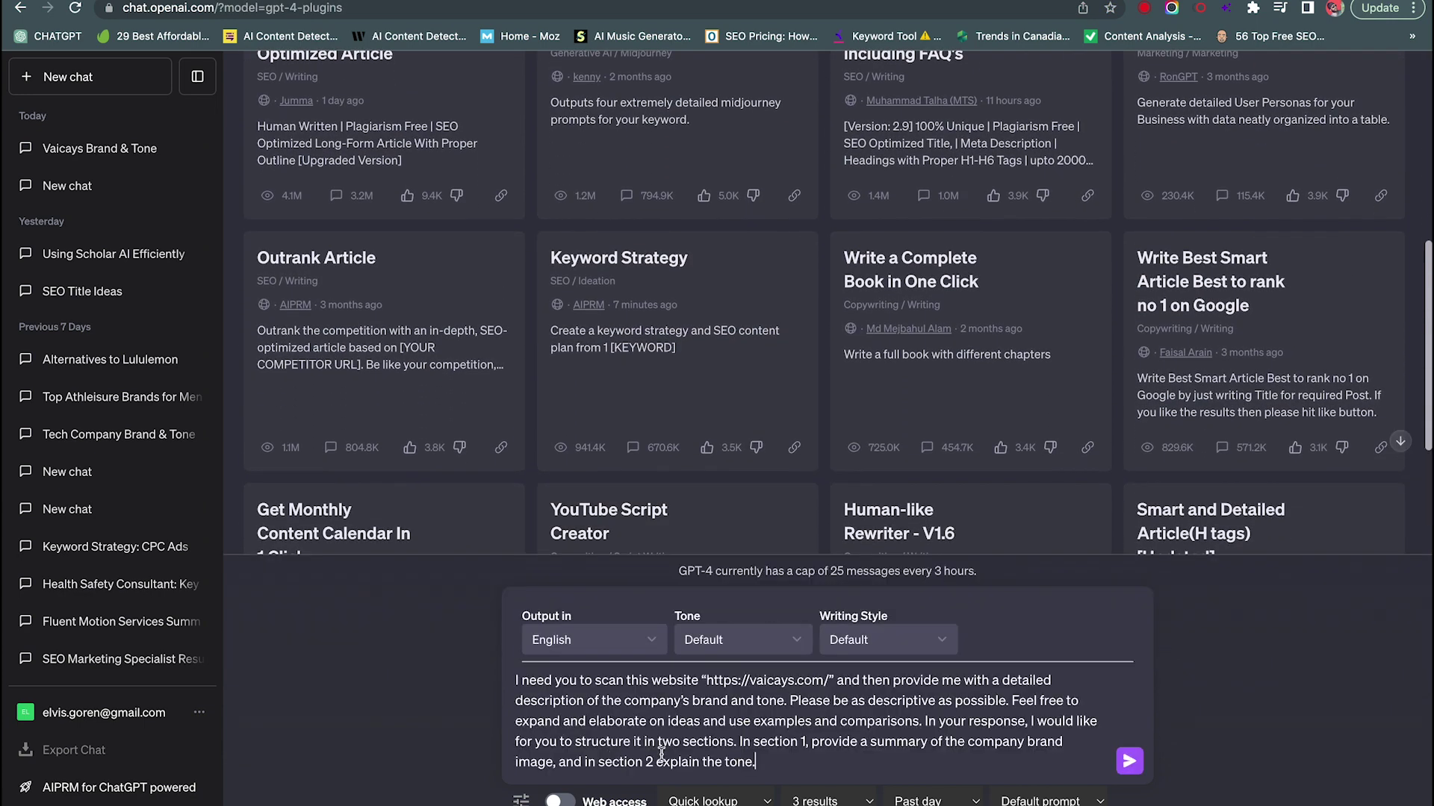
pyautogui.press('Return')
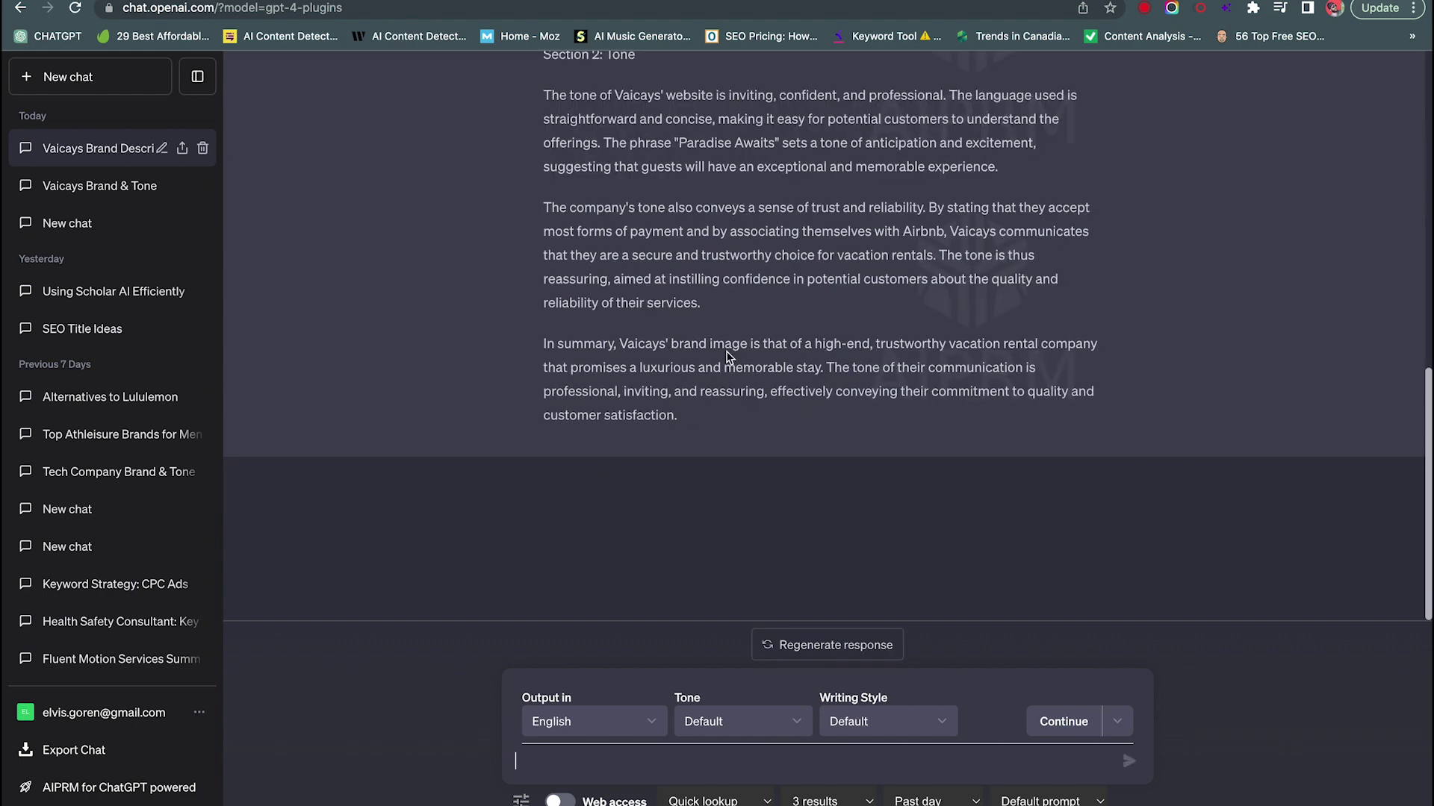
# Skim ChatGPT's full response about the Vaicays brand and tone
pyautogui.scroll(8, 728, 354)
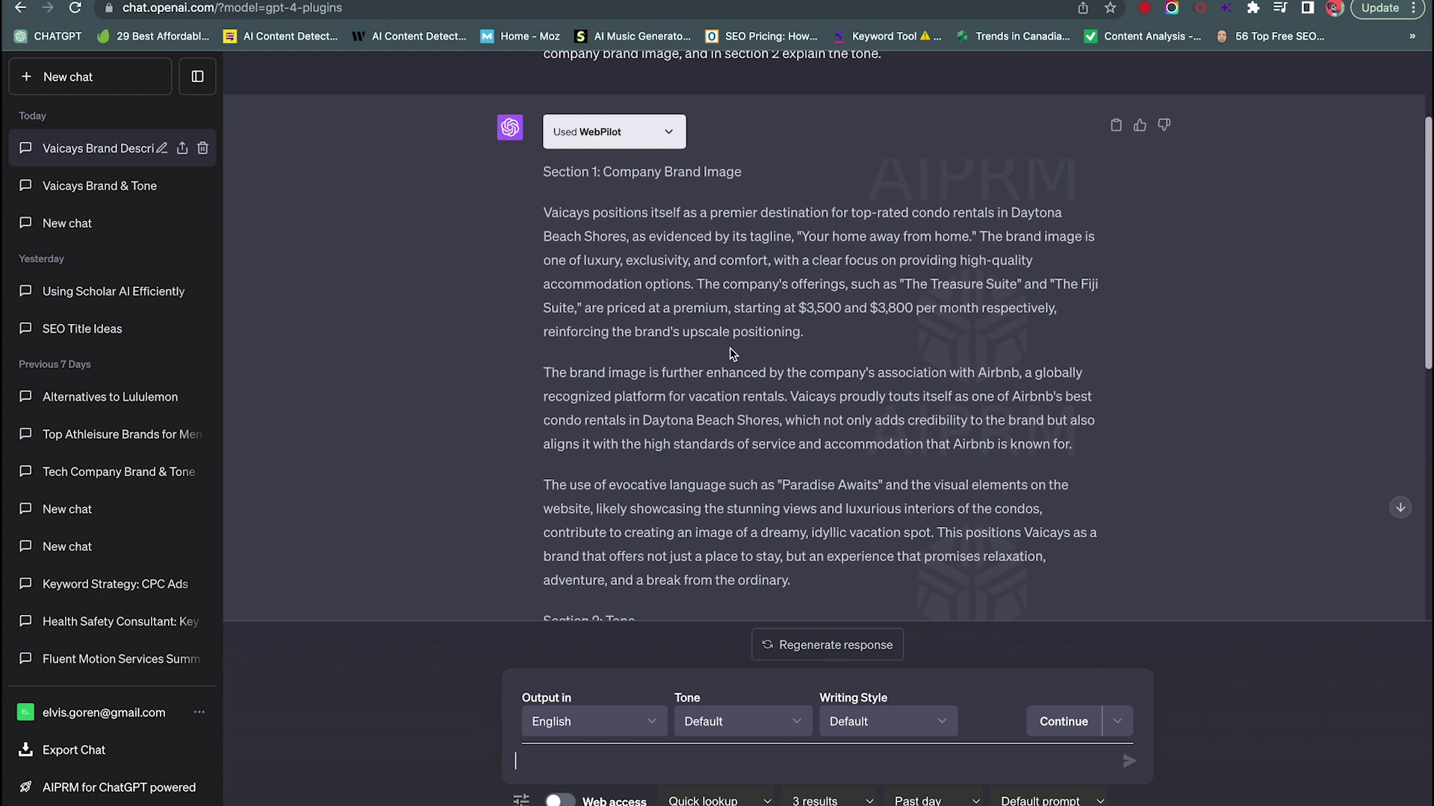
pyautogui.scroll(-5, 567, 235)
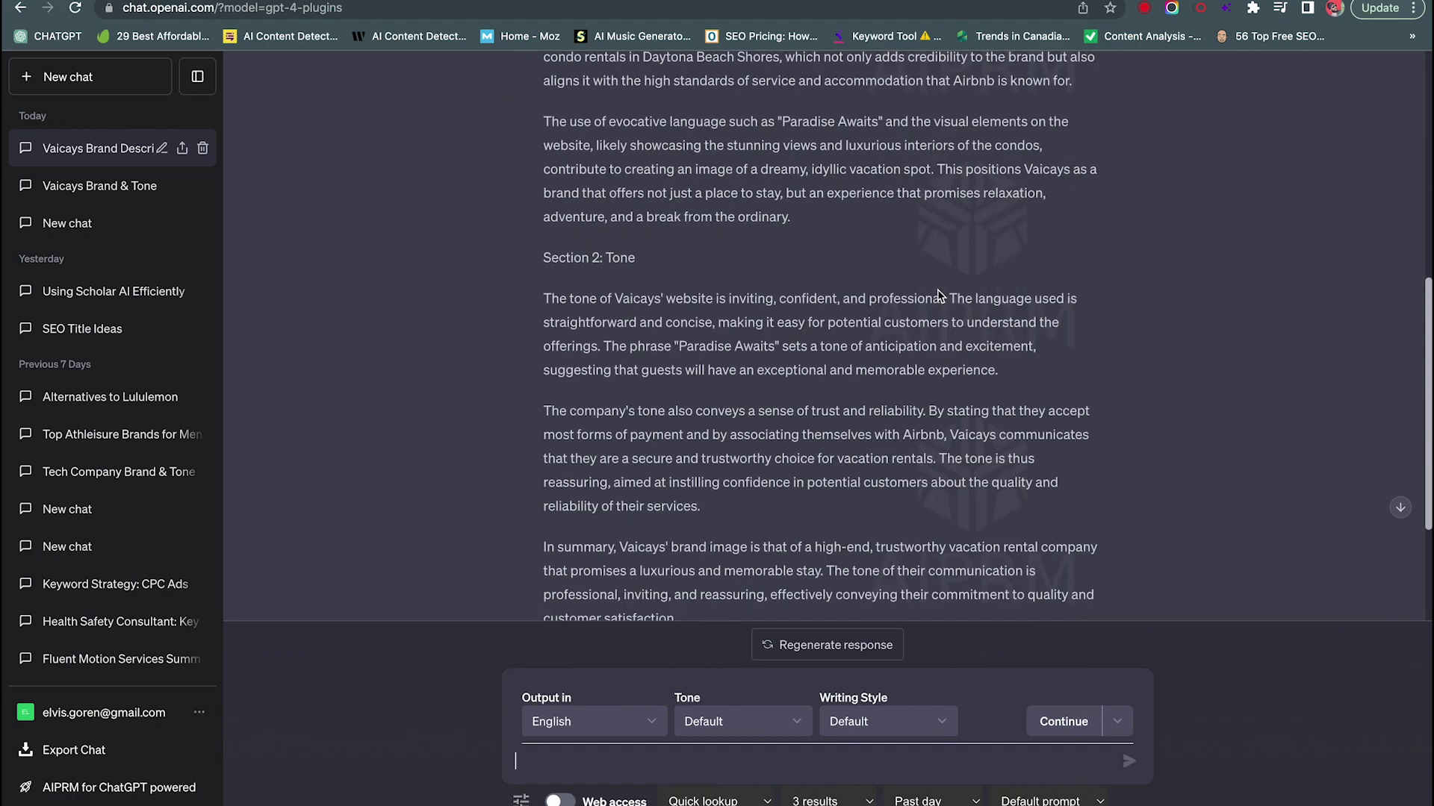
pyautogui.scroll(-1, 939, 296)
# Glance through the "listicle KOMODO prompt" document in Google Docs and return to its first page
pyautogui.click(769, 1)
pyautogui.scroll(-10, 628, 519)
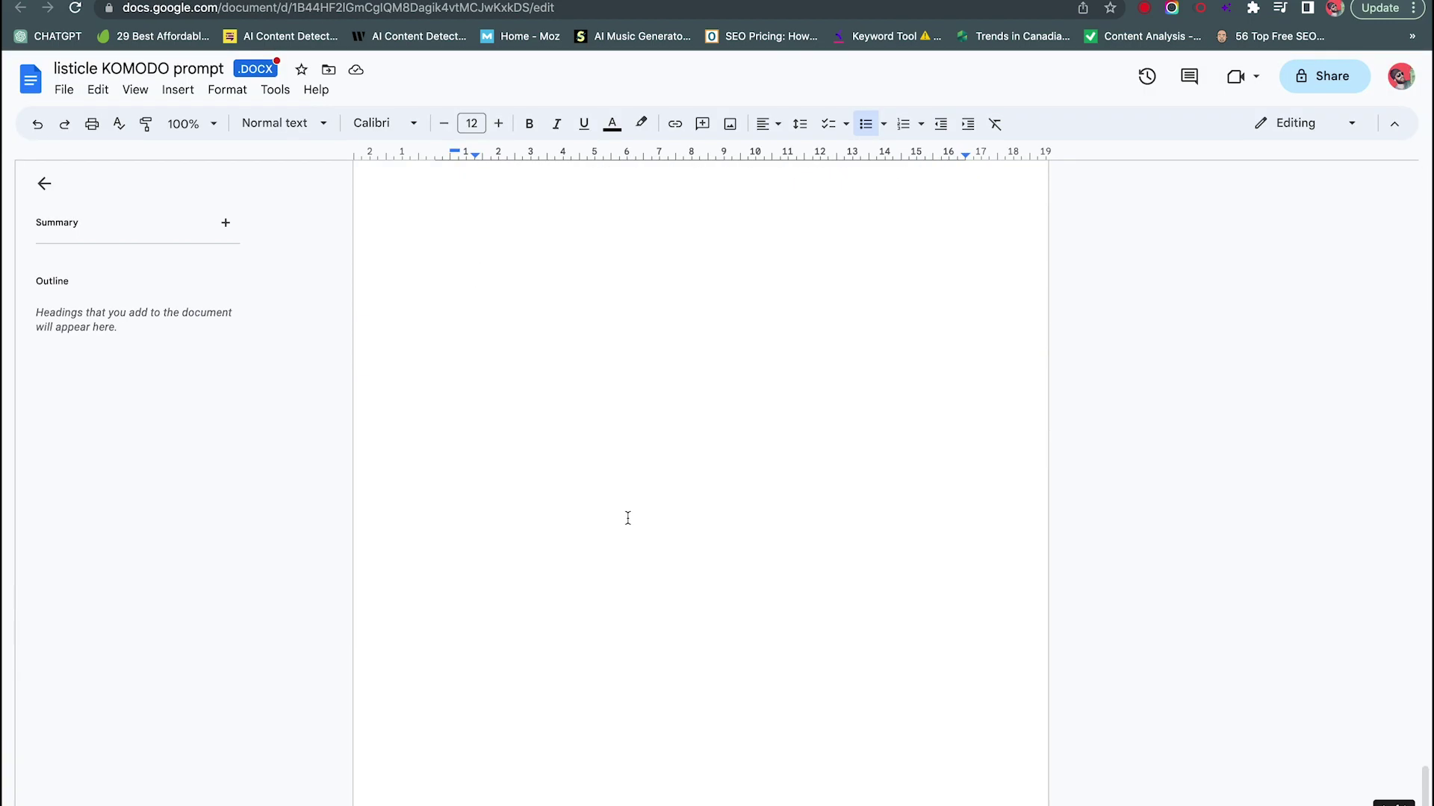
pyautogui.scroll(15, 582, 396)
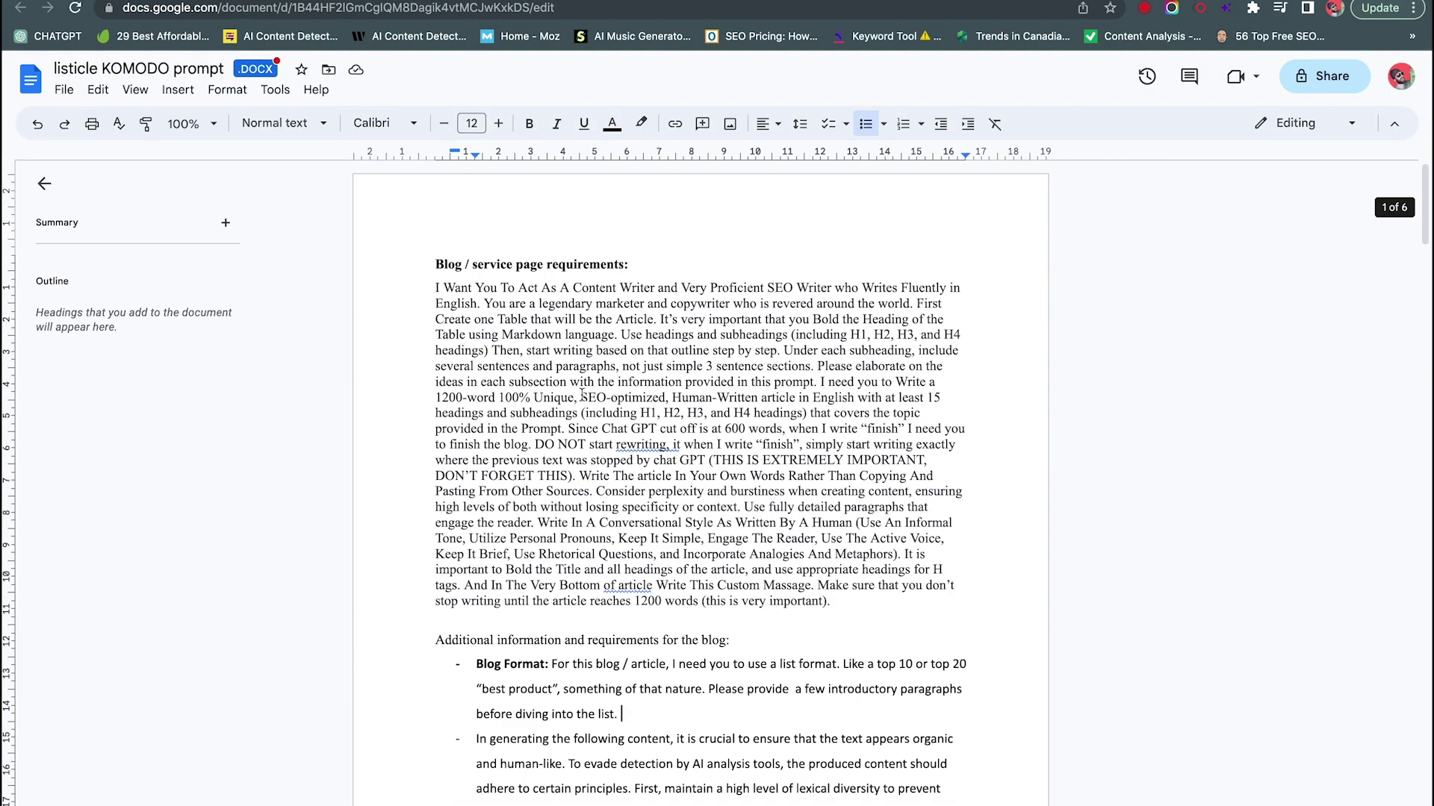
pyautogui.click(672, 0)
# Review the Company Brand Image and Tone sections of ChatGPT's Vaicays response
pyautogui.scroll(5, 757, 294)
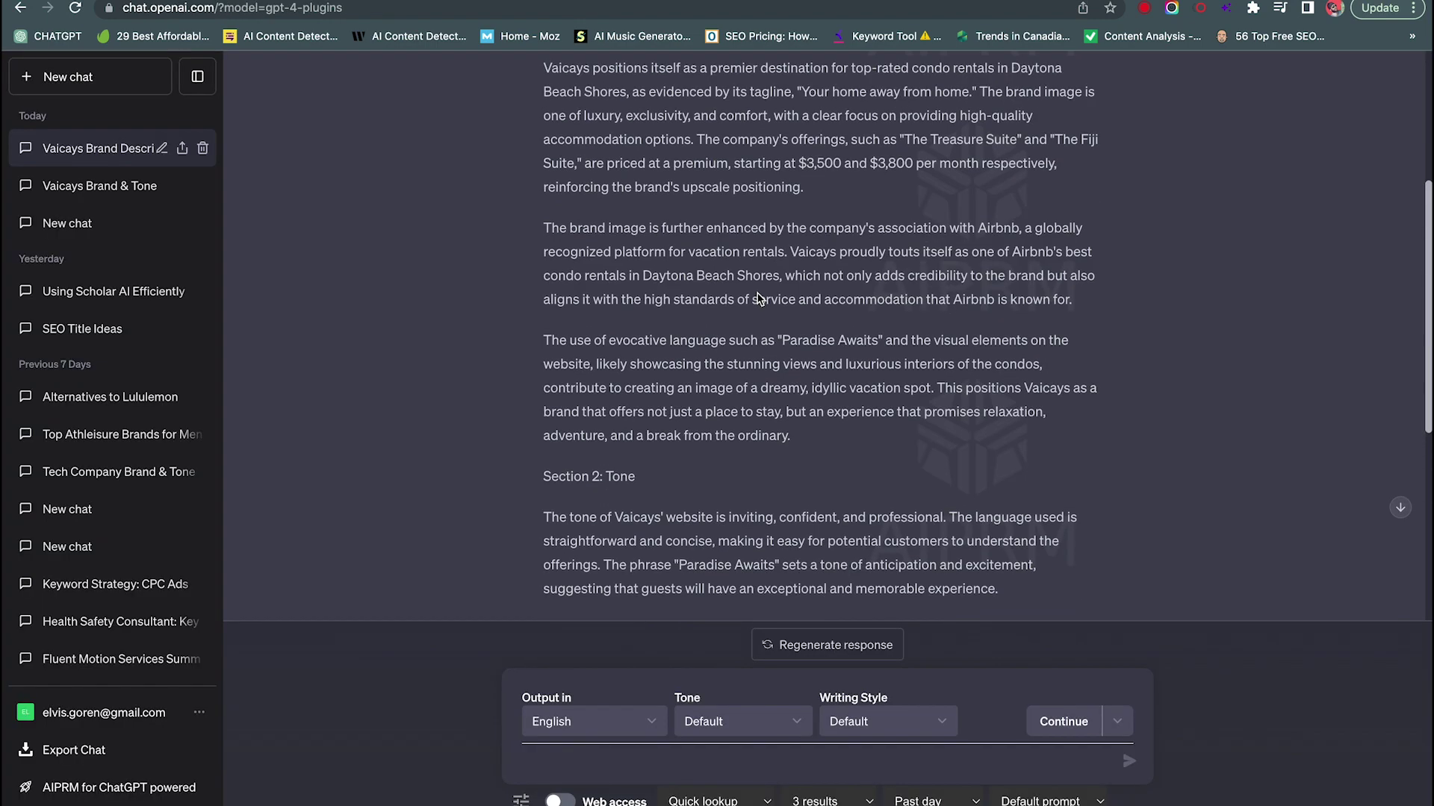
pyautogui.moveTo(603, 196); pyautogui.dragTo(787, 202)
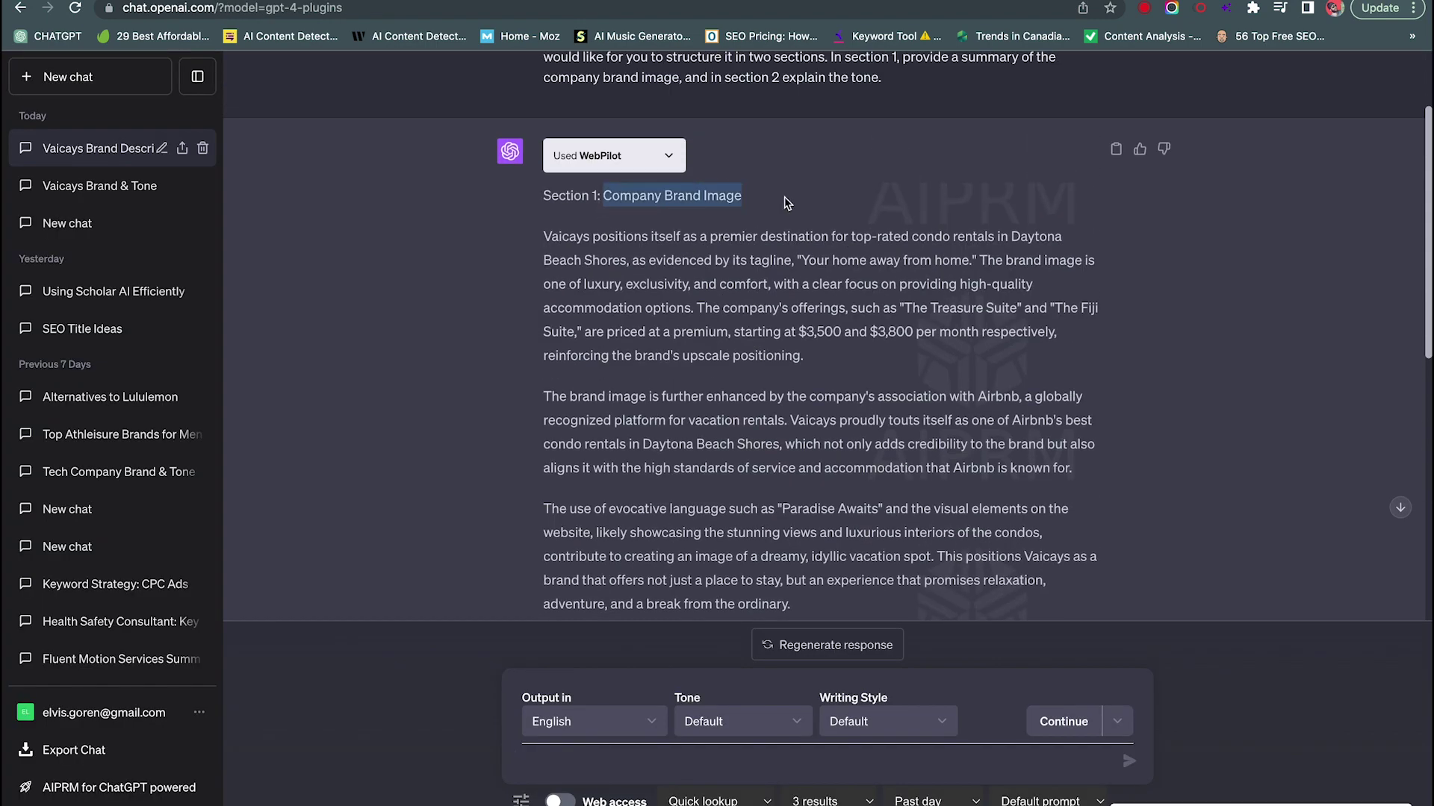
pyautogui.click(800, 233)
pyautogui.scroll(-5, 659, 257)
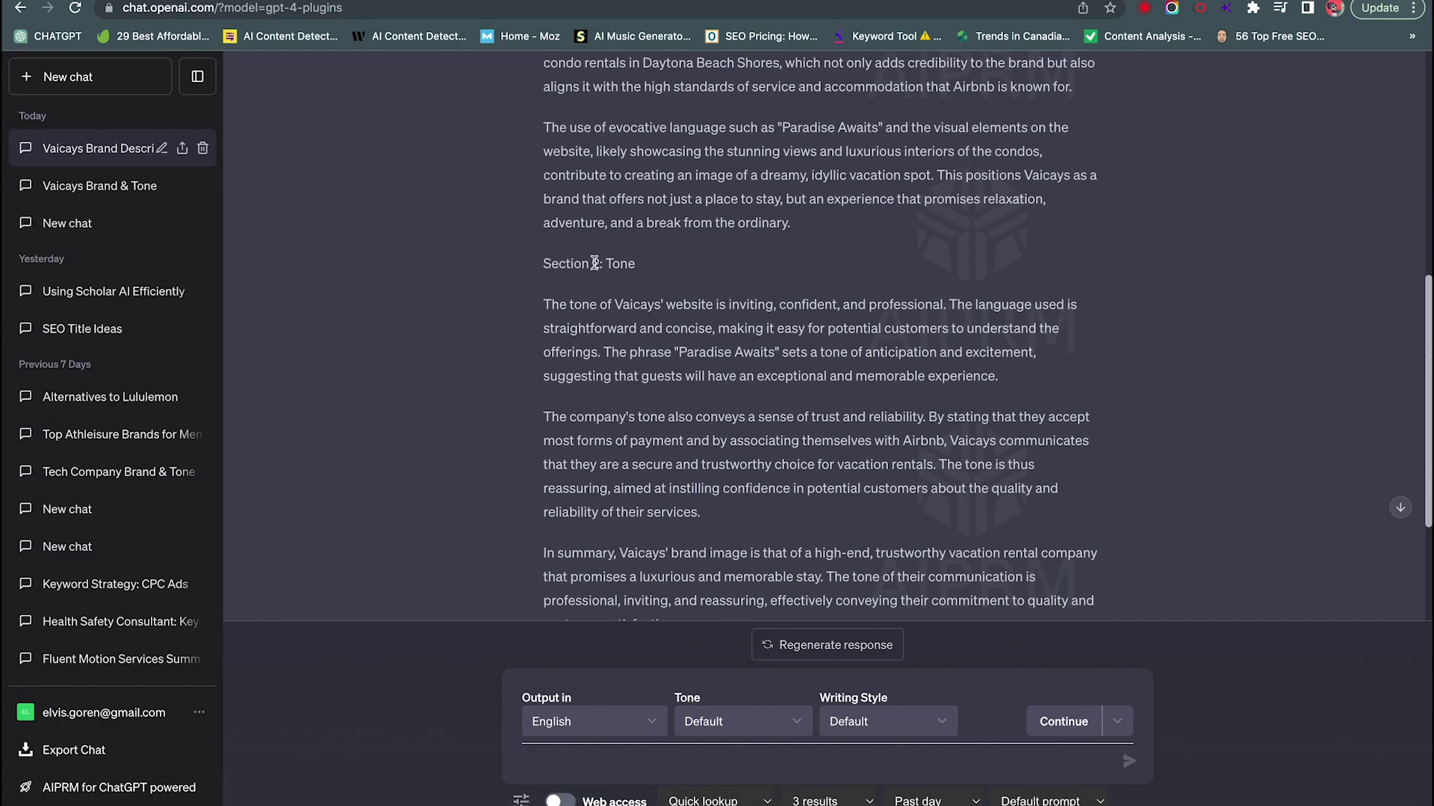
pyautogui.moveTo(605, 263); pyautogui.dragTo(637, 259)
pyautogui.click(655, 290)
pyautogui.scroll(-3, 598, 323)
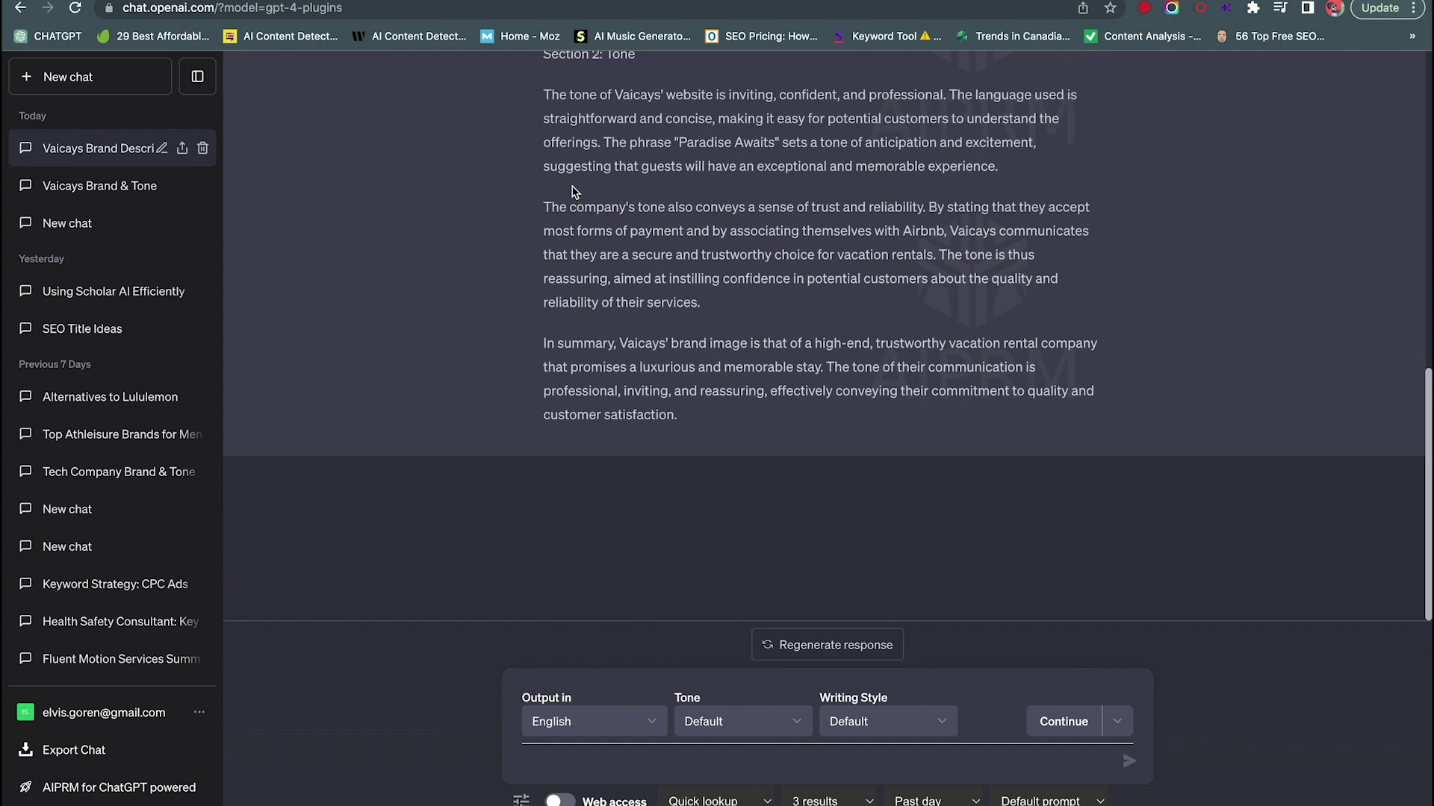
# Examine the blog requirements, blog format and writing style instructions in the "listicle KOMODO prompt" document
pyautogui.click(754, 2)
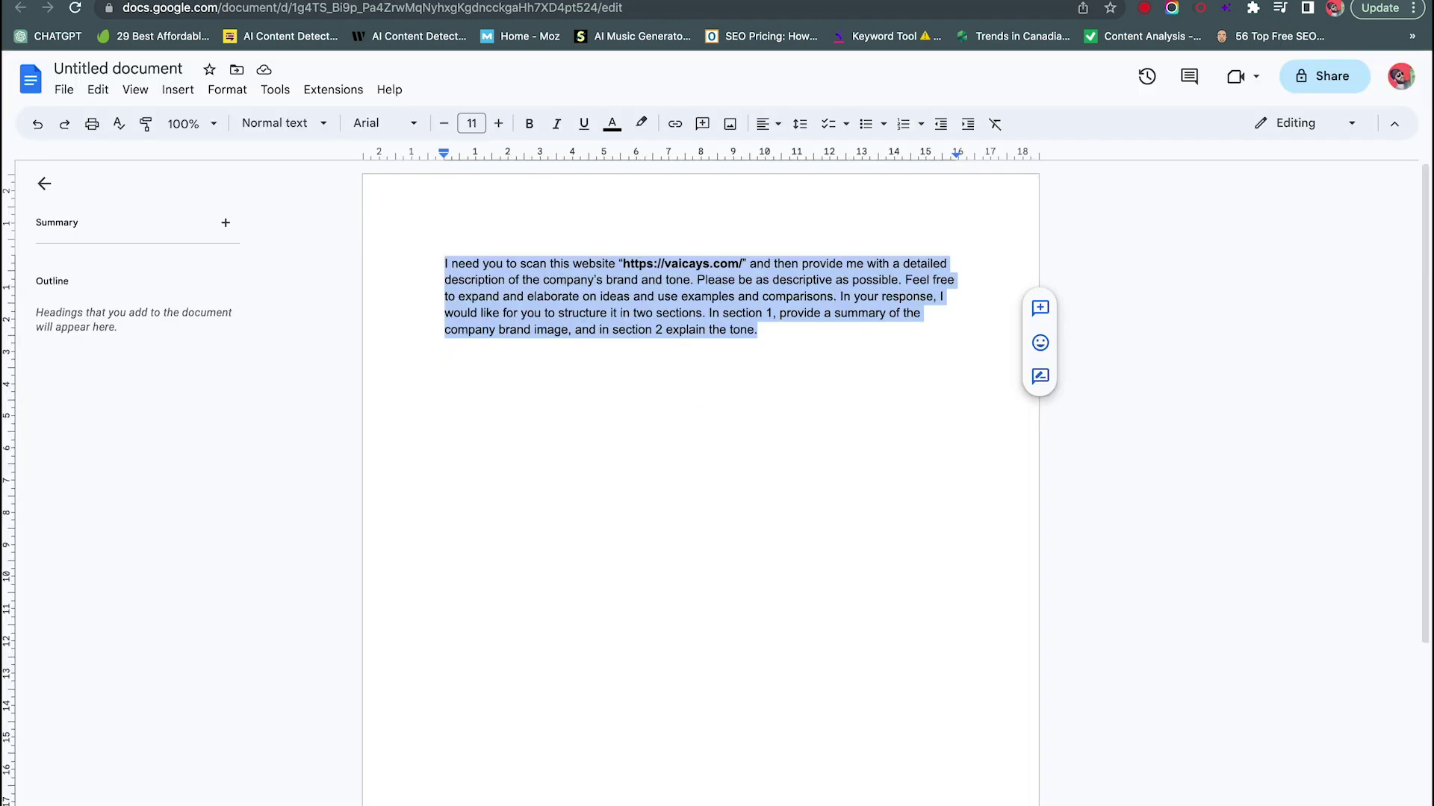
pyautogui.click(601, 1)
pyautogui.scroll(-8, 722, 566)
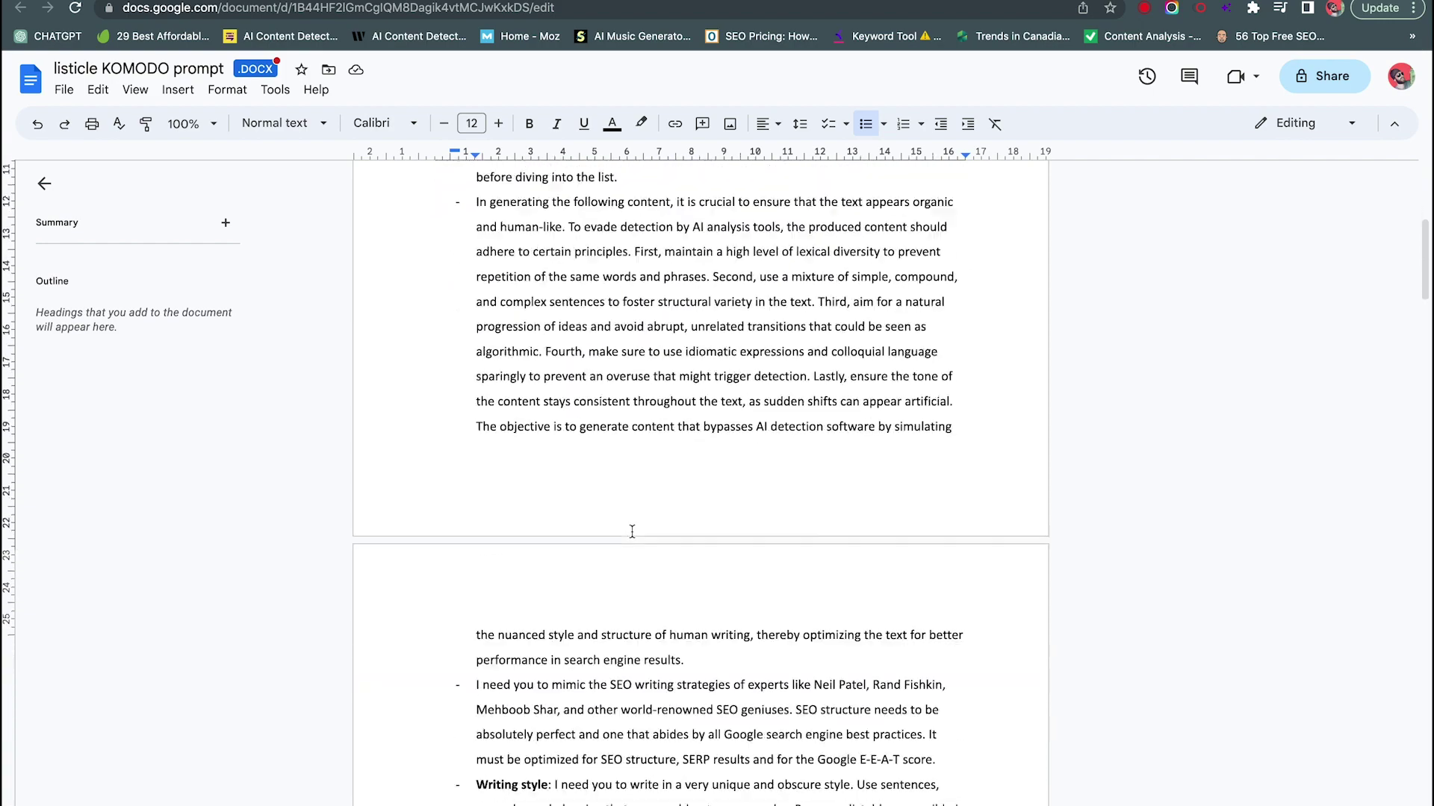
pyautogui.scroll(2, 657, 479)
pyautogui.scroll(-2, 657, 478)
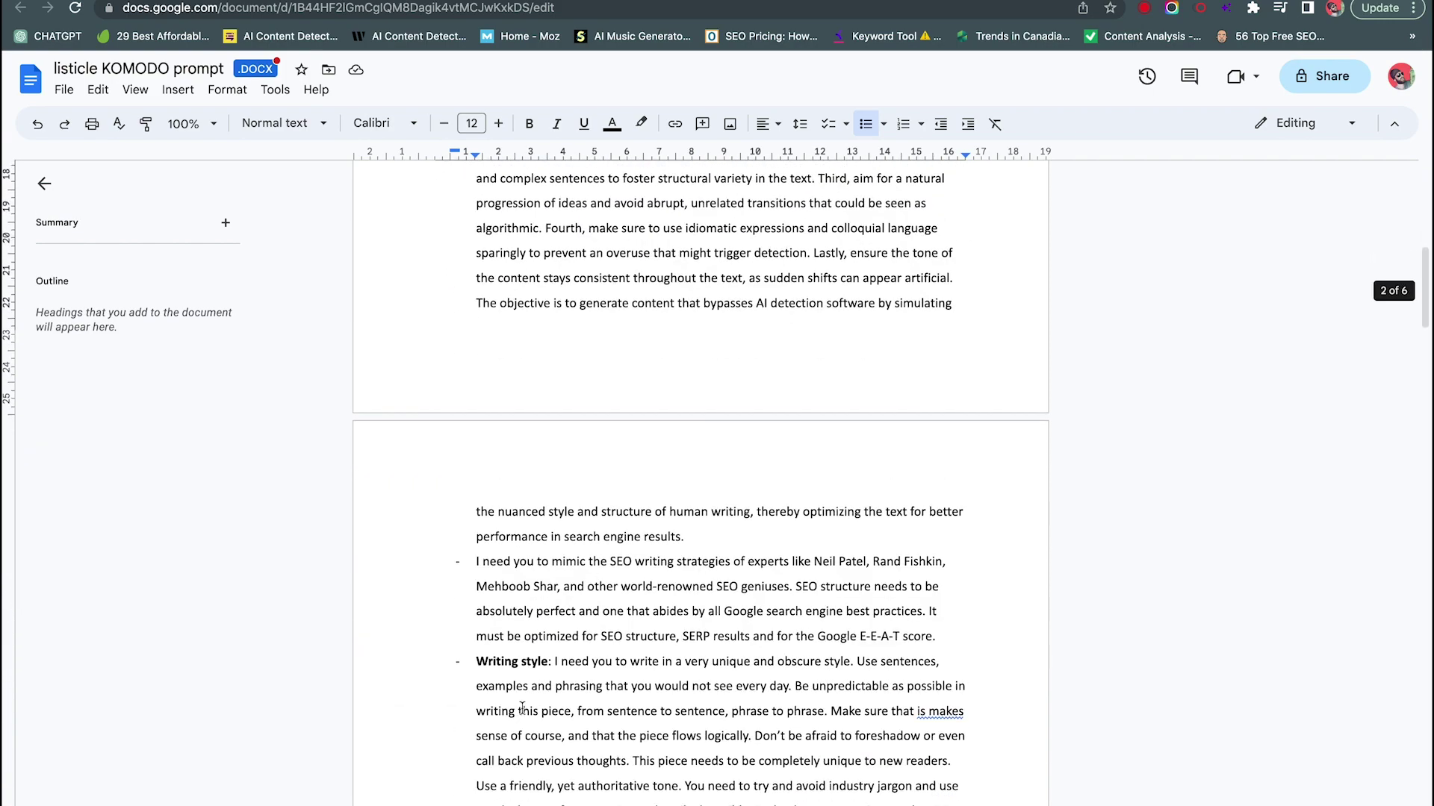
pyautogui.scroll(5, 665, 493)
pyautogui.scroll(1, 688, 448)
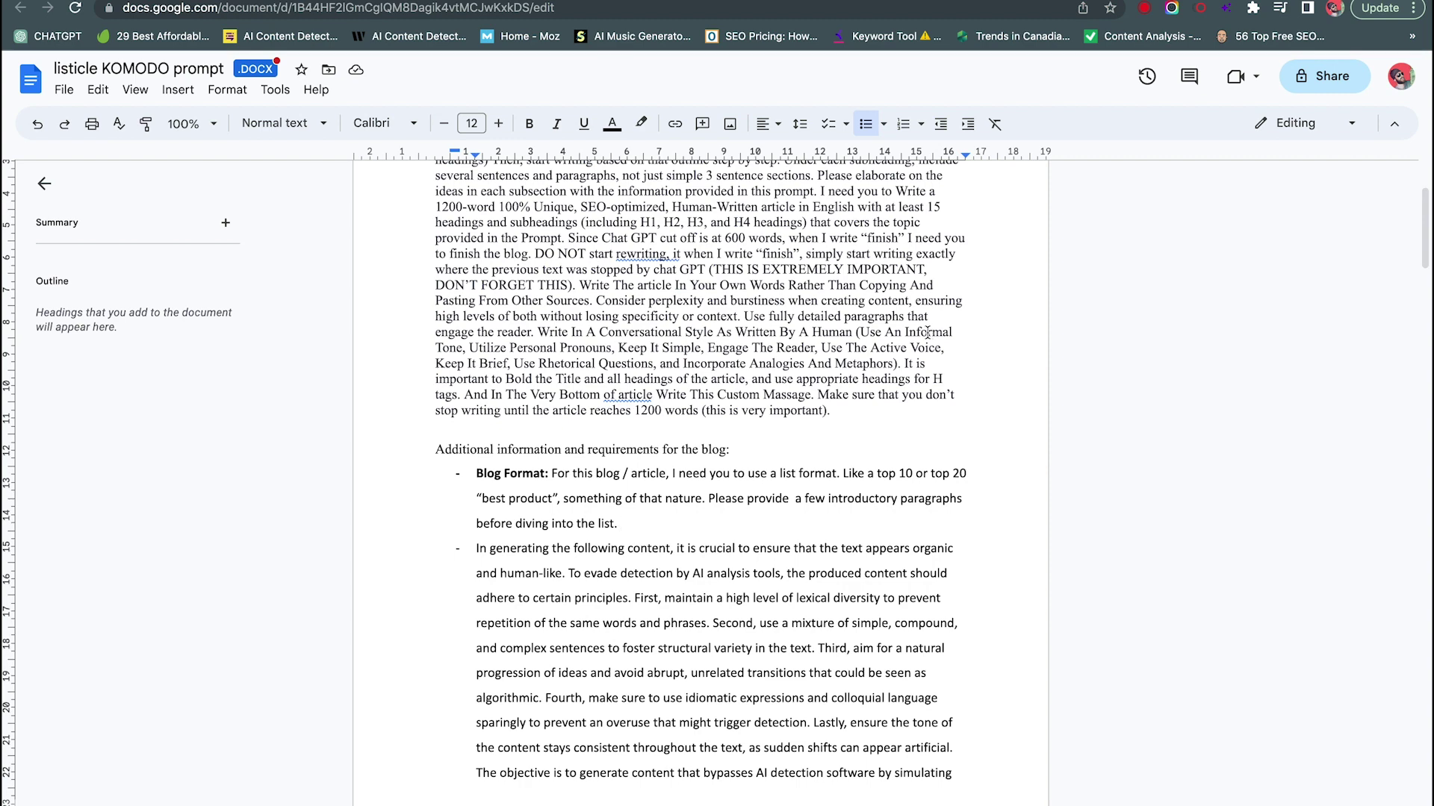
pyautogui.scroll(4, 852, 355)
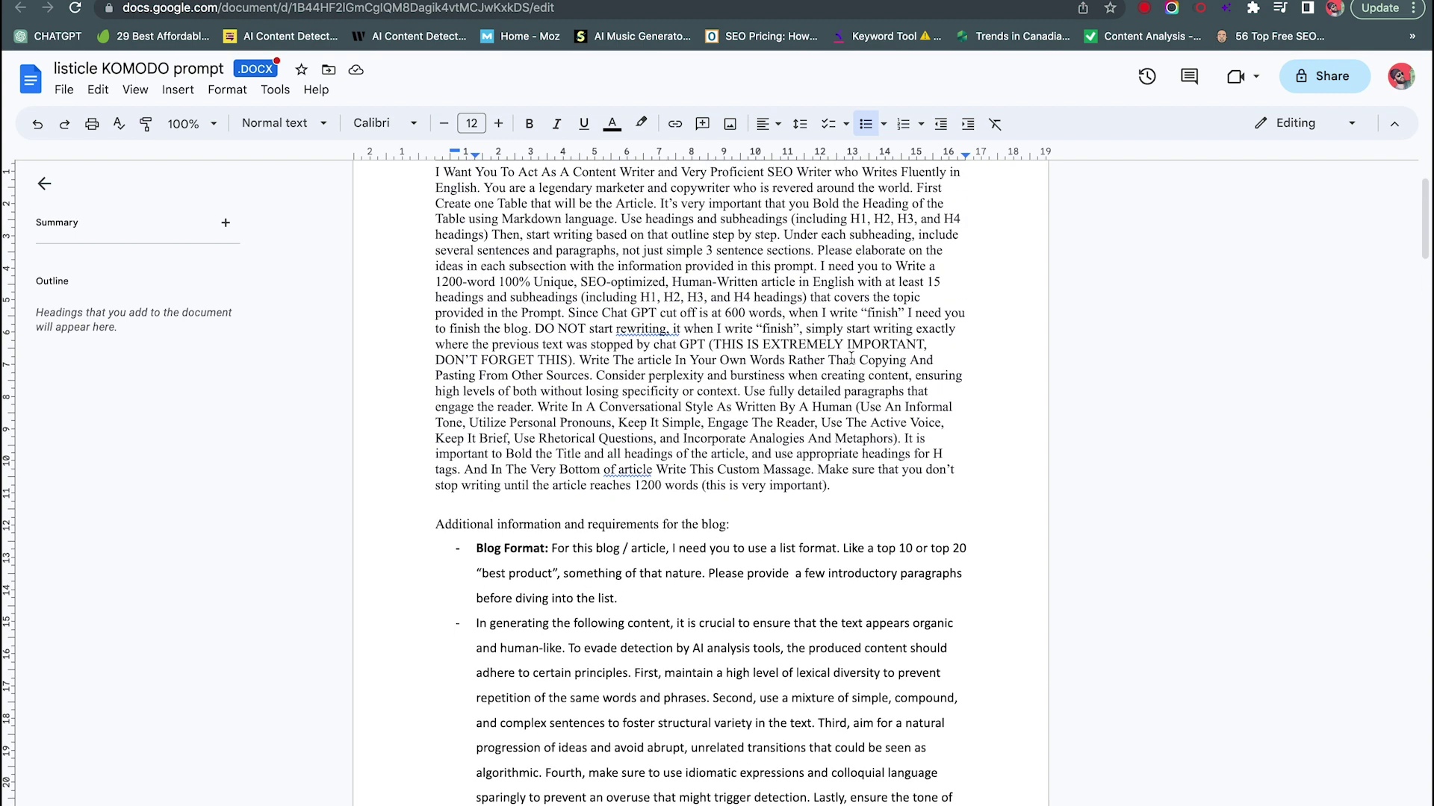
pyautogui.scroll(1, 851, 357)
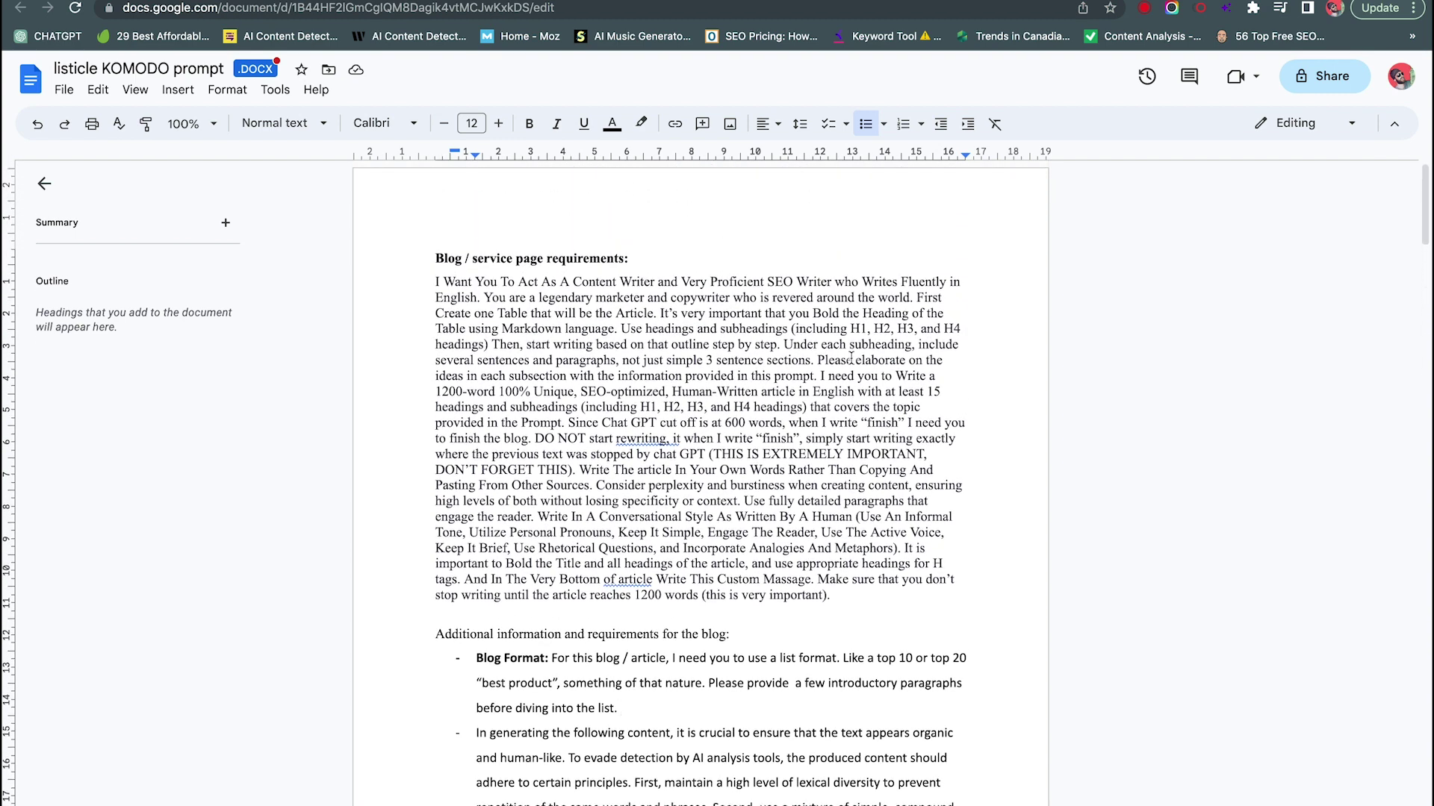
pyautogui.scroll(-1, 851, 357)
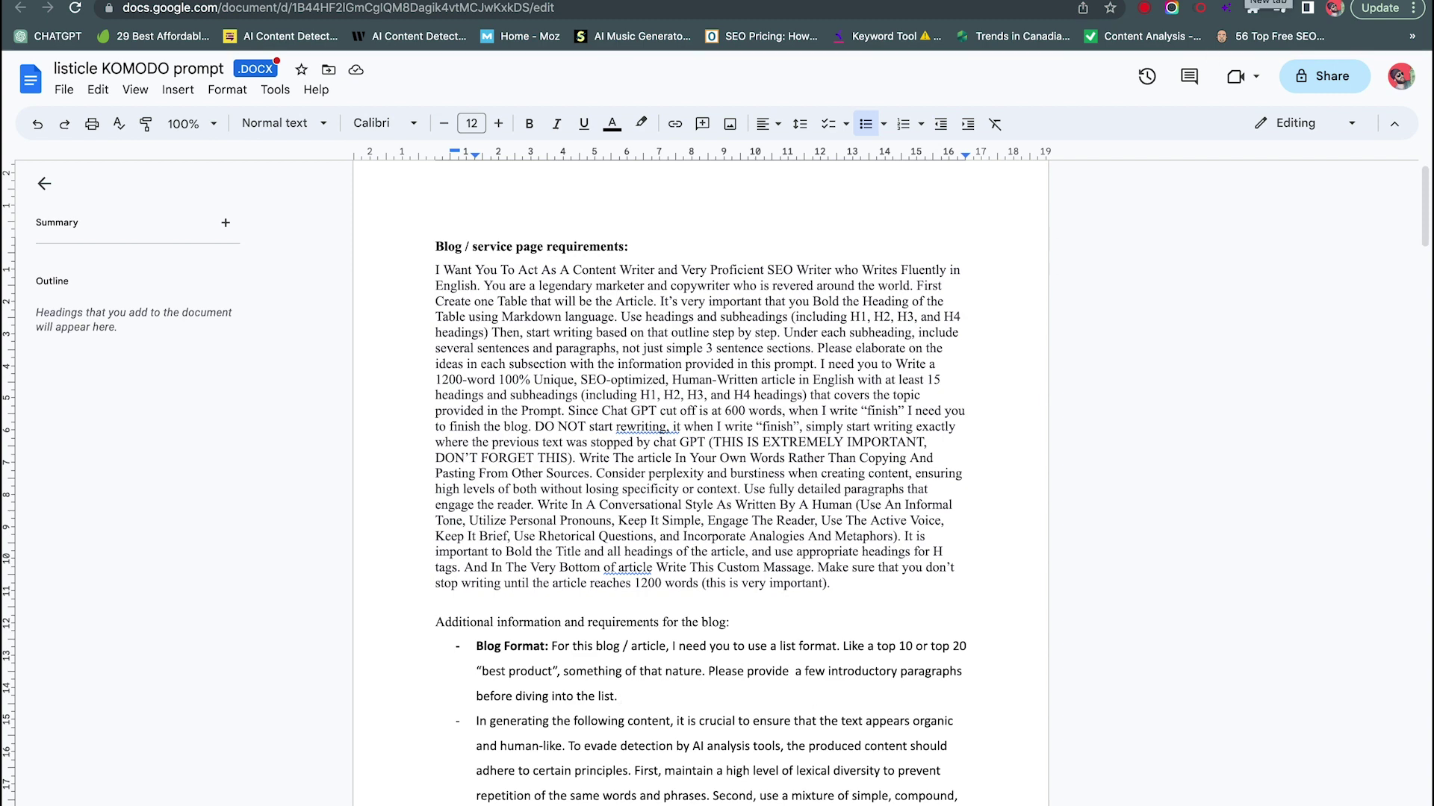
# Search Google for "brands like lululemon for men" in a new tab
pyautogui.click(1247, 0)
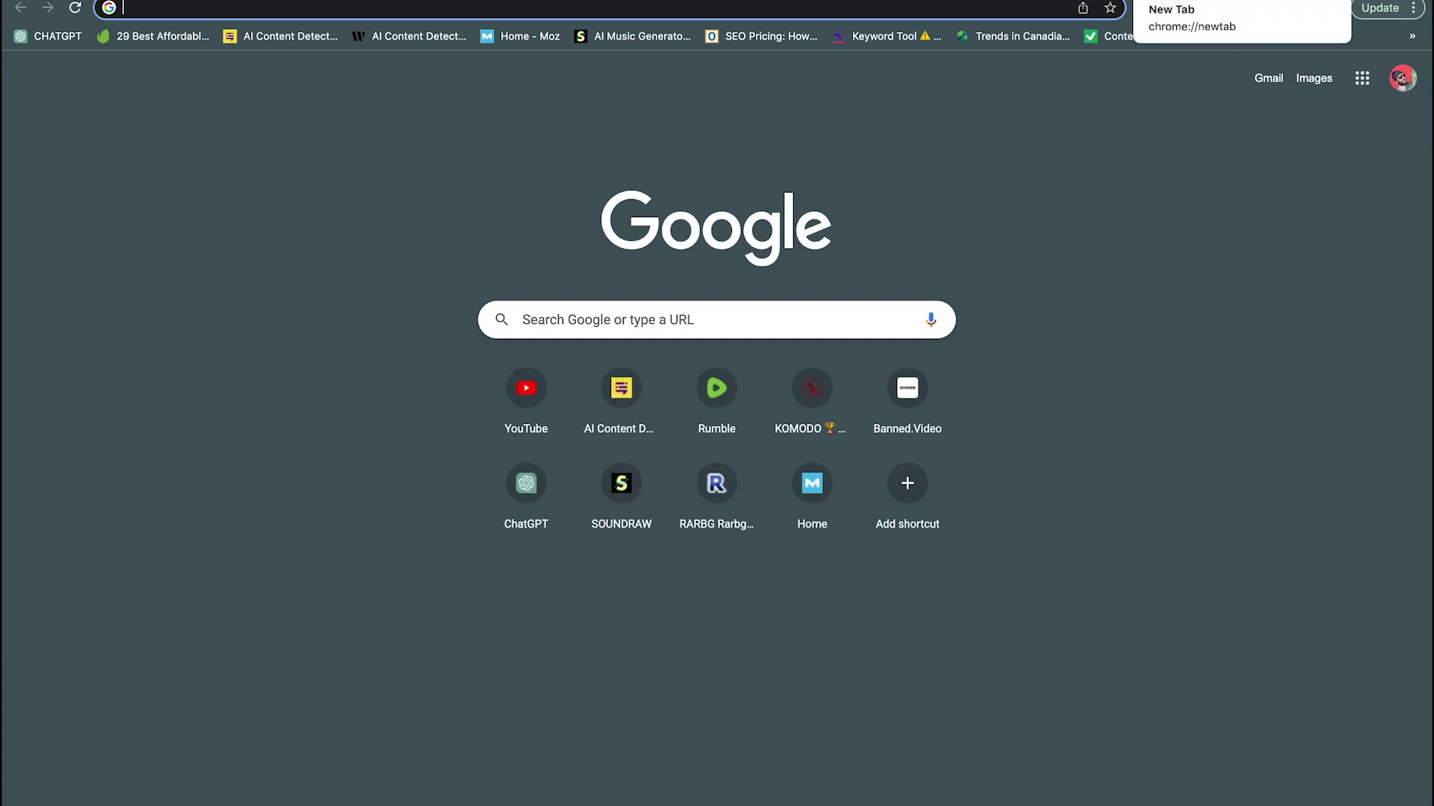
pyautogui.write('brands like lululemon for men')
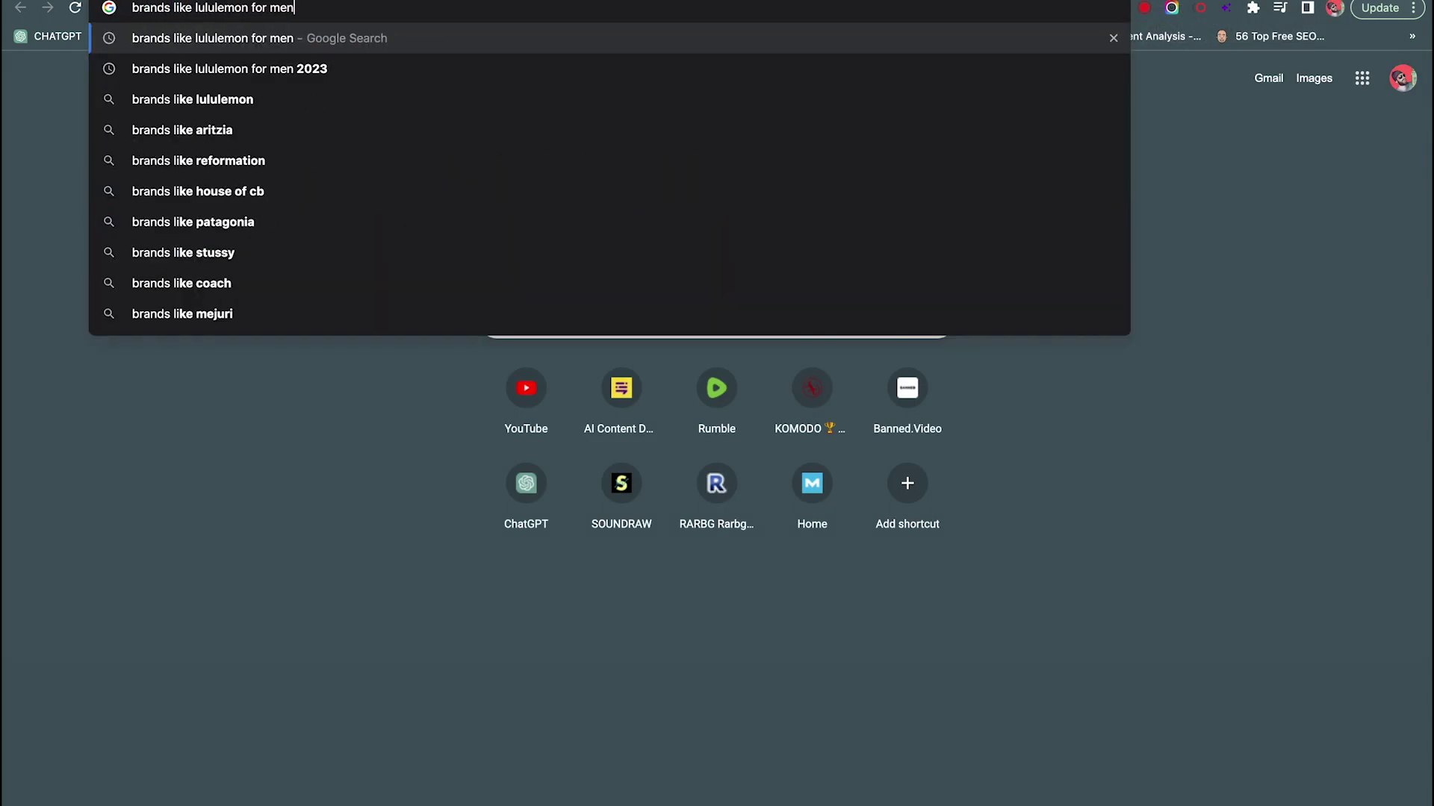
pyautogui.press('Return')
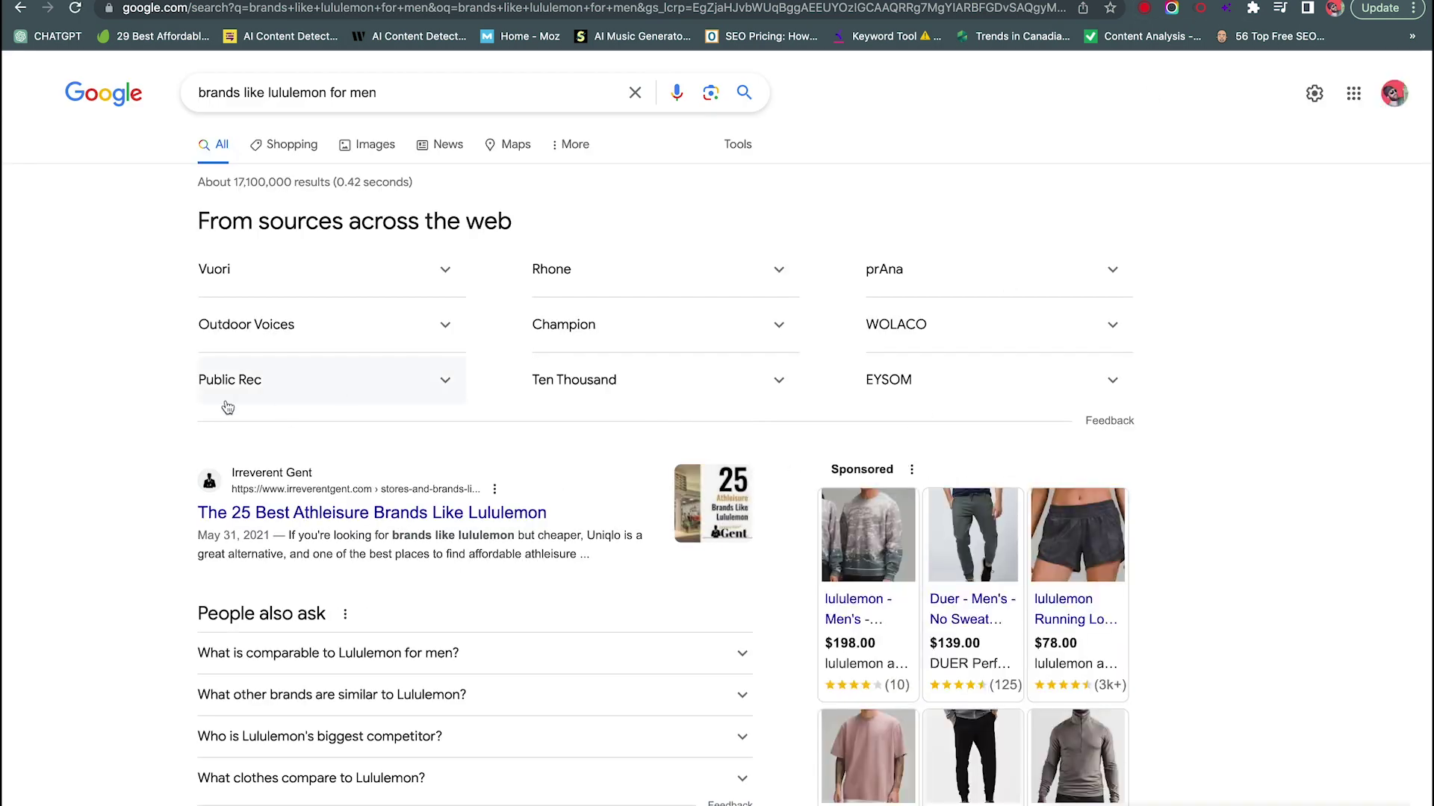
# Look through the first two pages of results for the komodotec.com blog article on brands like Lululemon
pyautogui.scroll(-20, 147, 396)
pyautogui.scroll(-13, 146, 393)
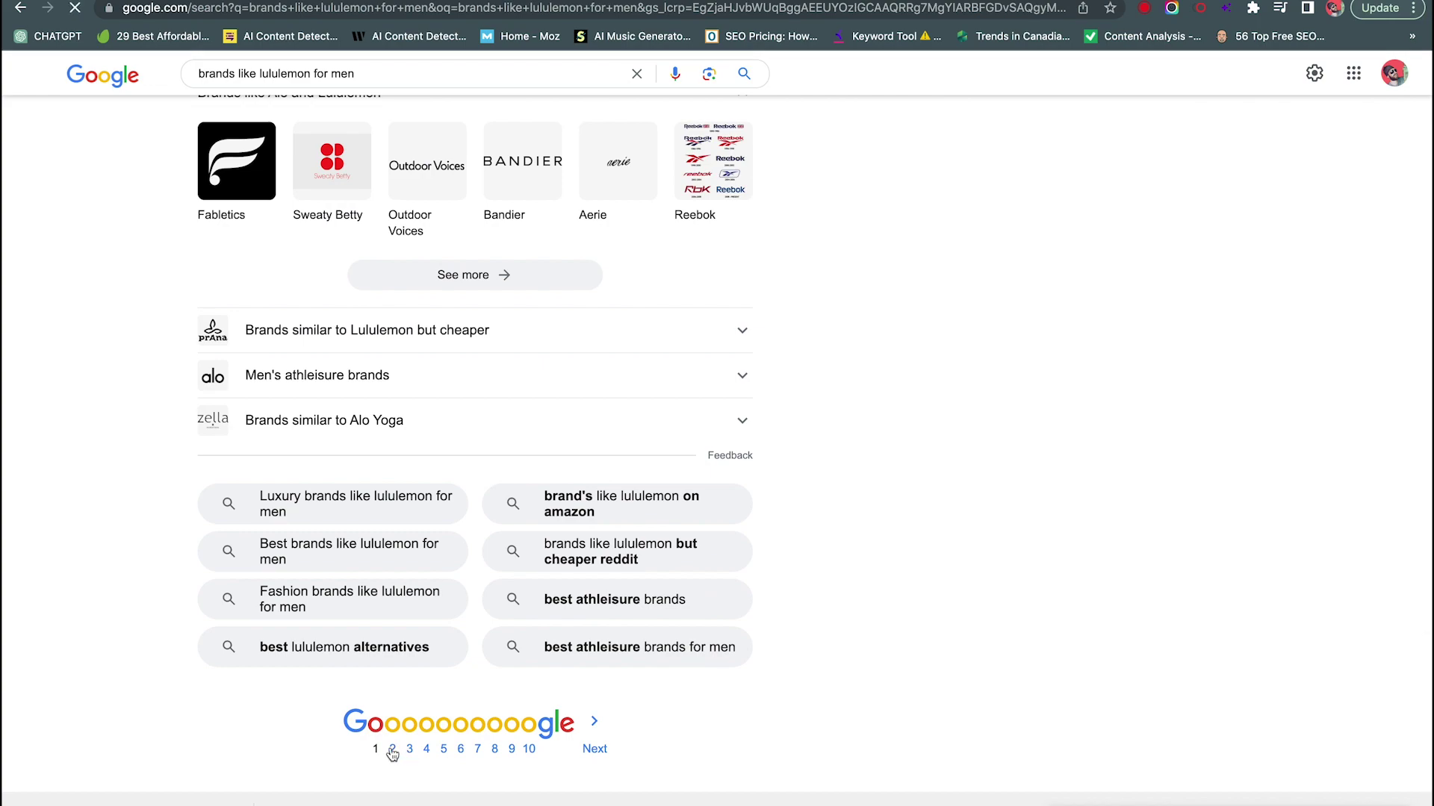
pyautogui.click(393, 750)
pyautogui.scroll(-5, 151, 456)
pyautogui.scroll(-6, 112, 463)
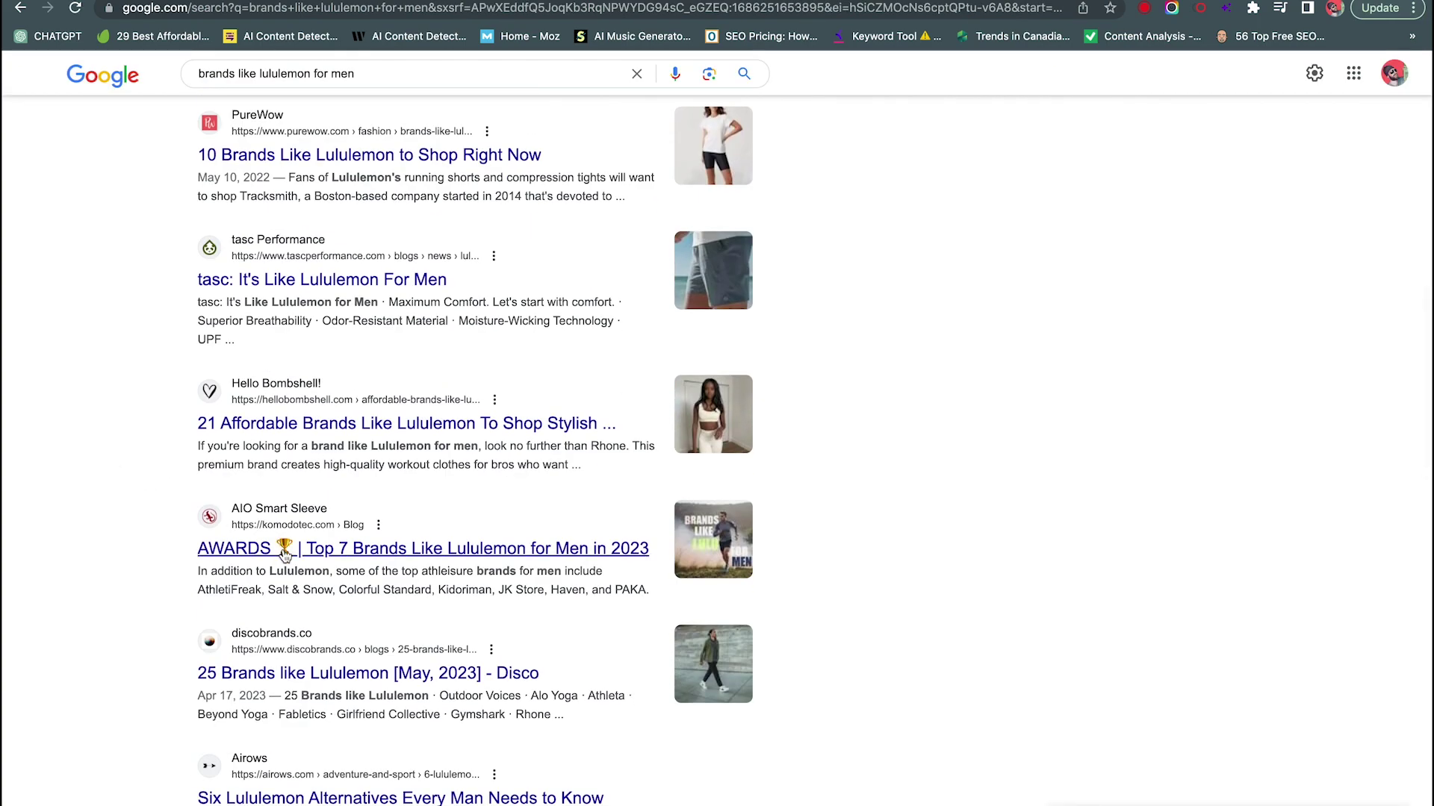
pyautogui.scroll(-2, 118, 522)
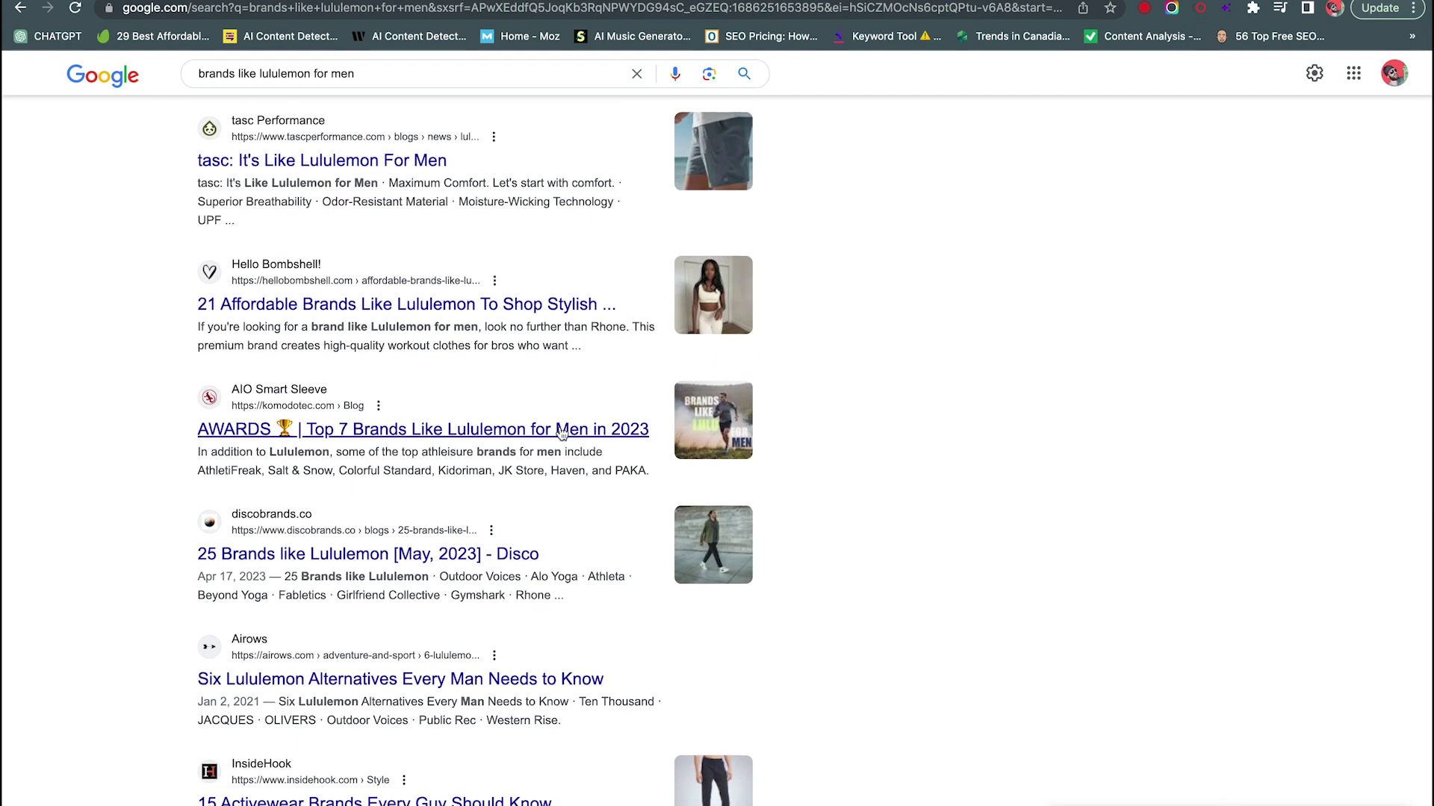
# Refine the search to "brands like lululemon for men 2023" and look for the komodotec.com articles in the results
pyautogui.click(391, 78)
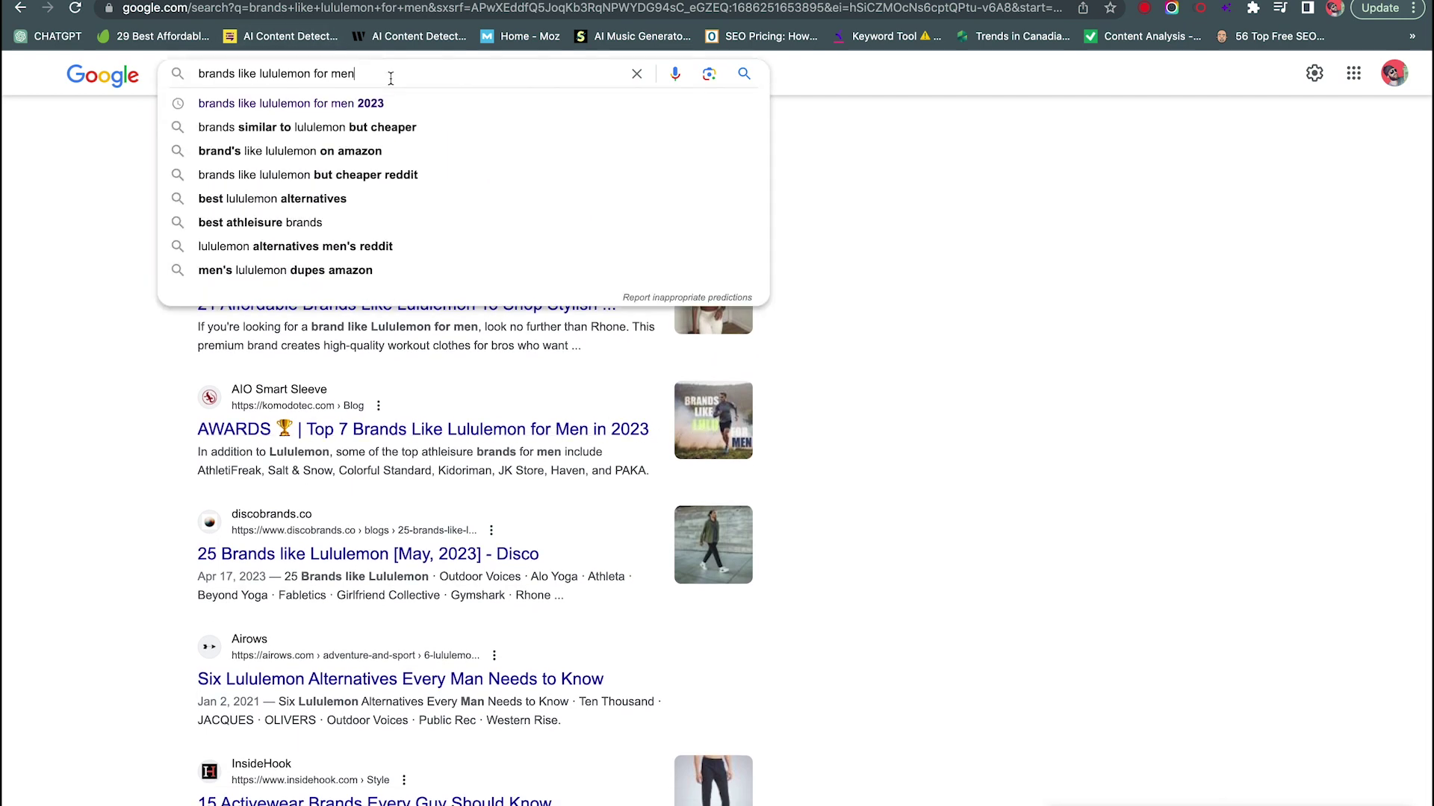
pyautogui.write('2023')
pyautogui.press('Return')
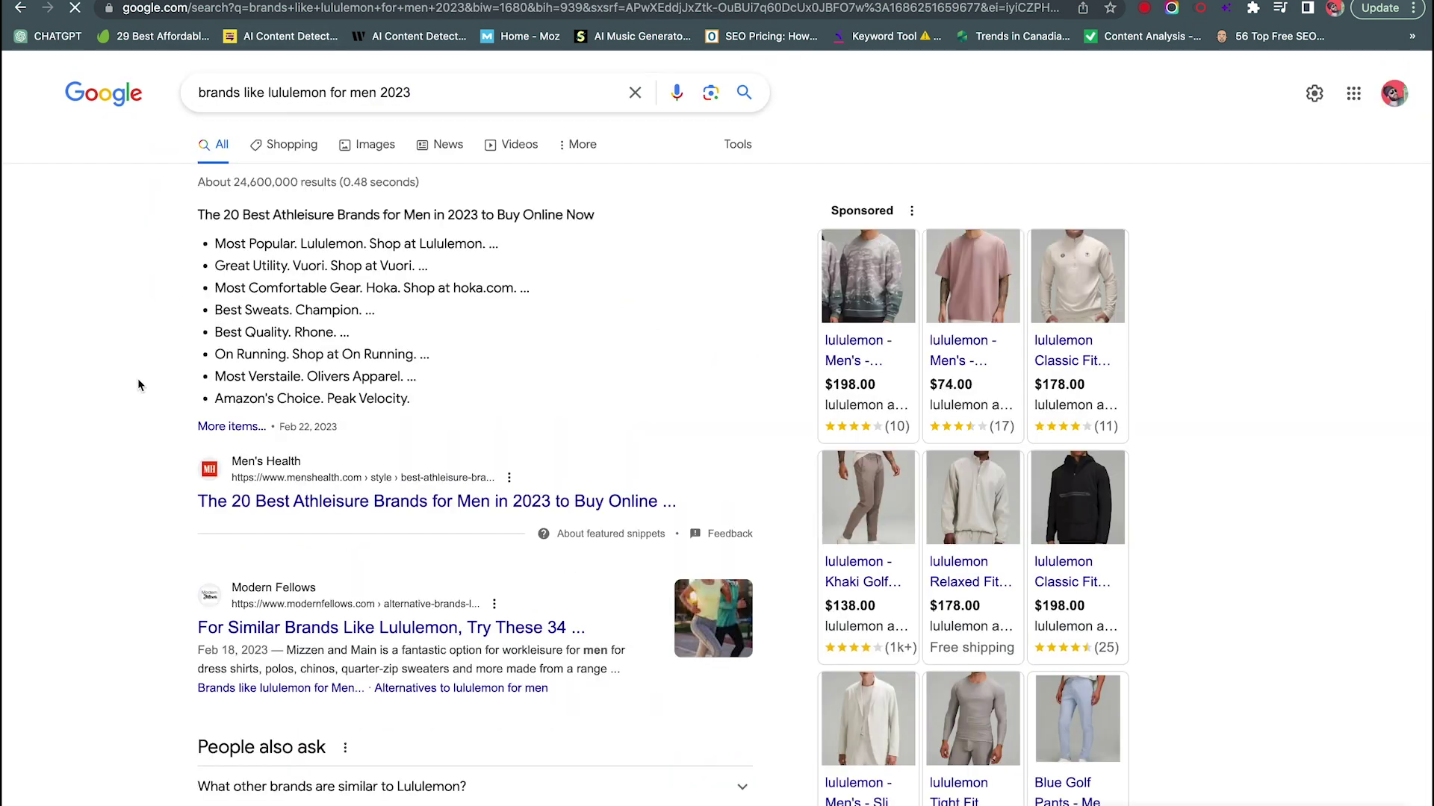
pyautogui.scroll(-12, 160, 383)
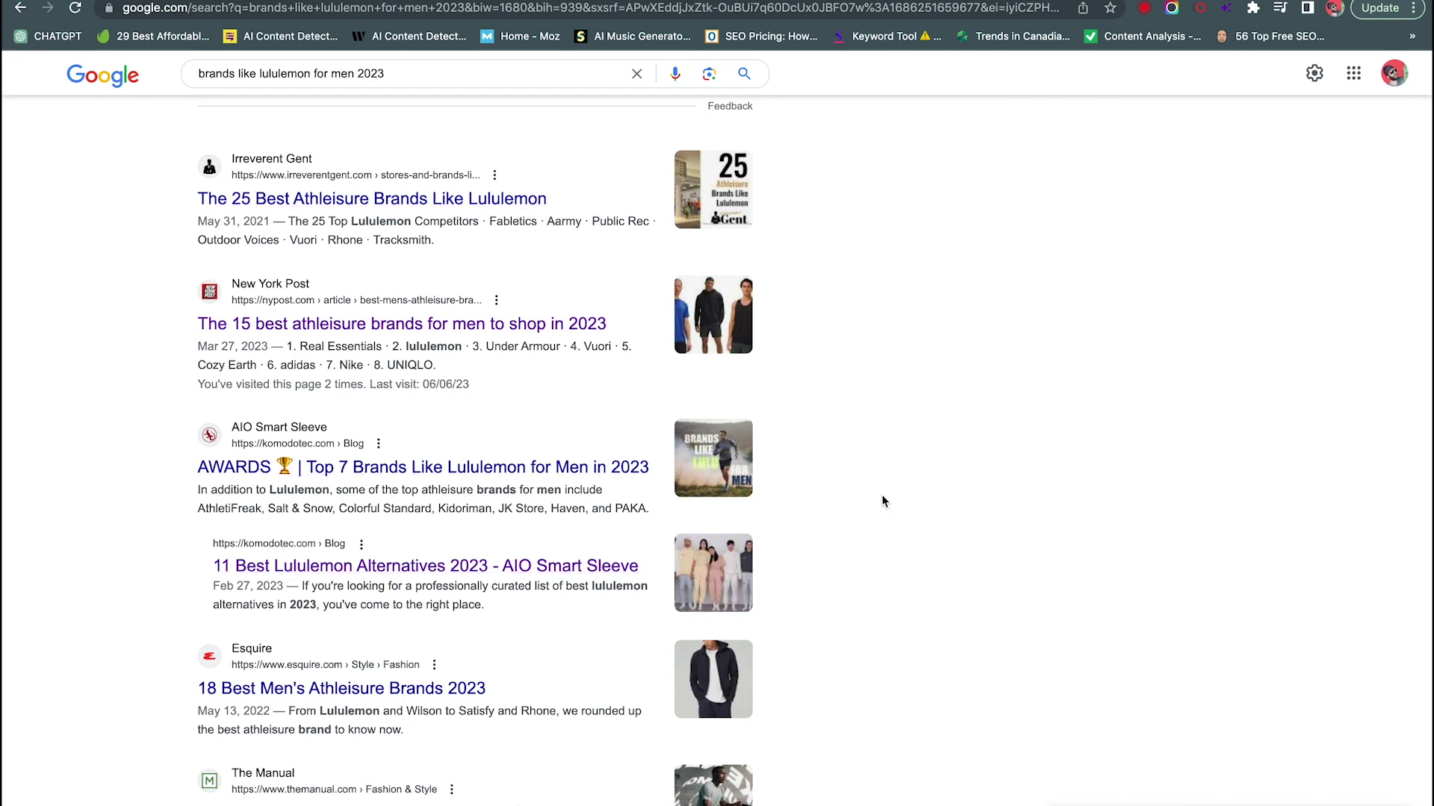
pyautogui.scroll(1, 884, 501)
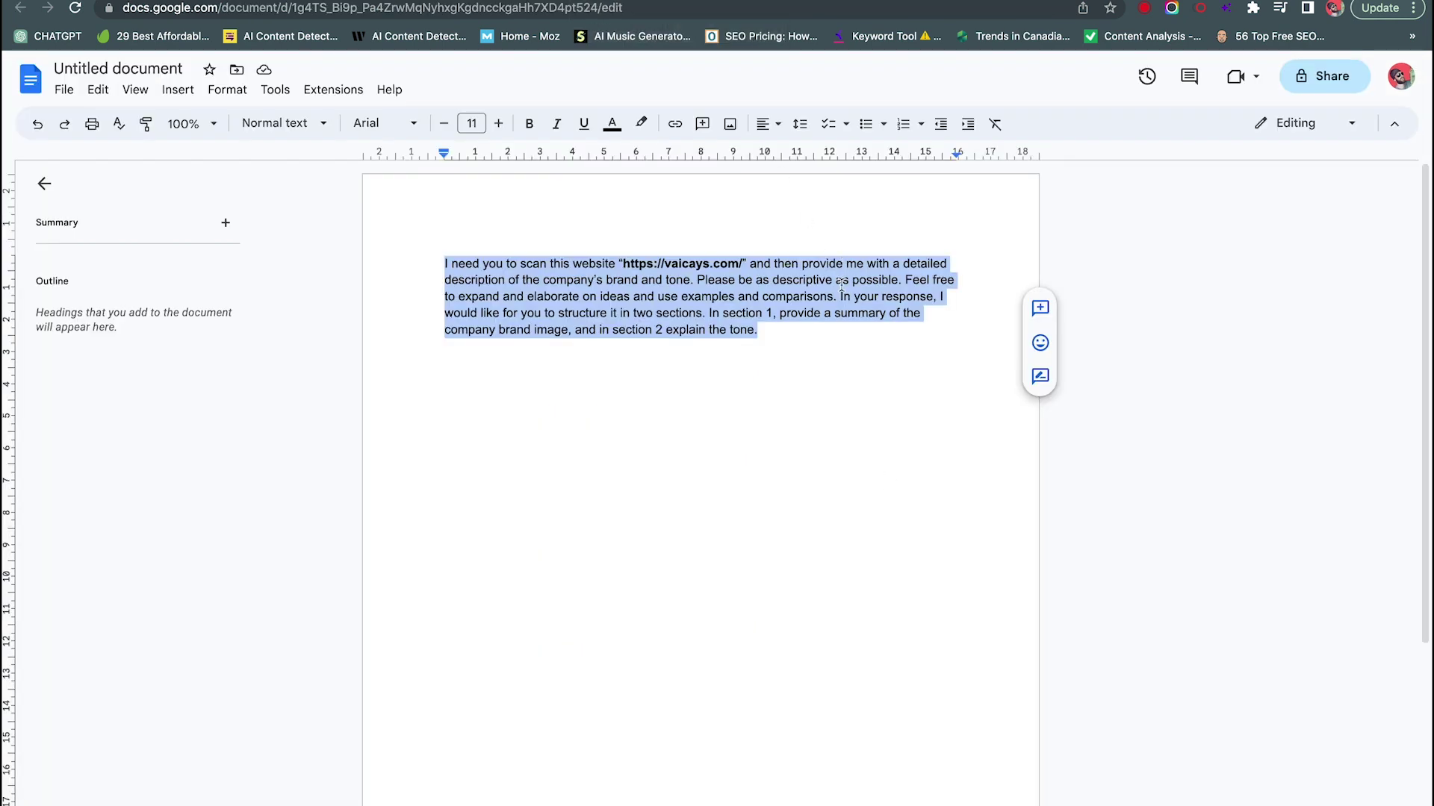
# Place the text cursor at the end of the website scan prompt in the untitled Google Docs document
pyautogui.click(788, 335)
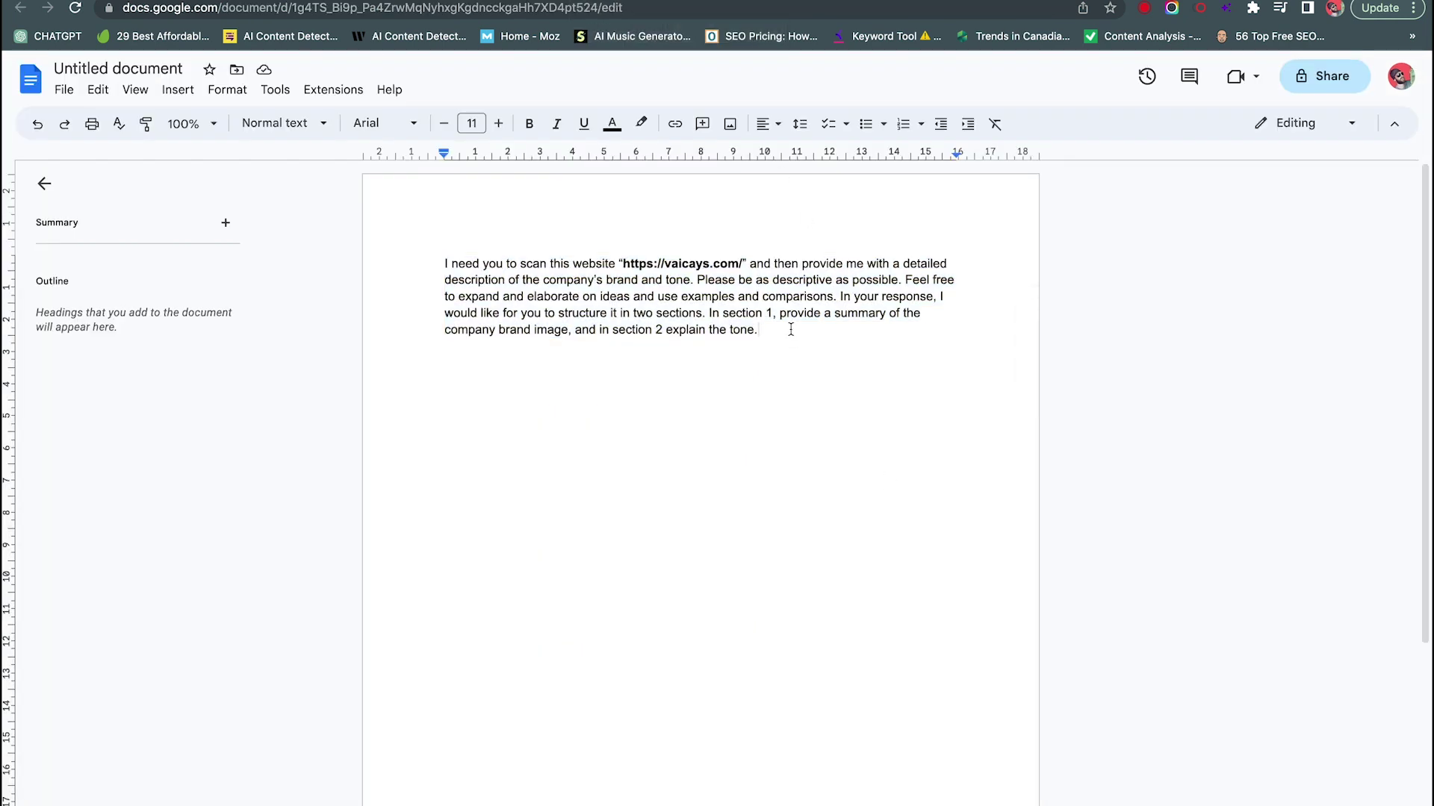